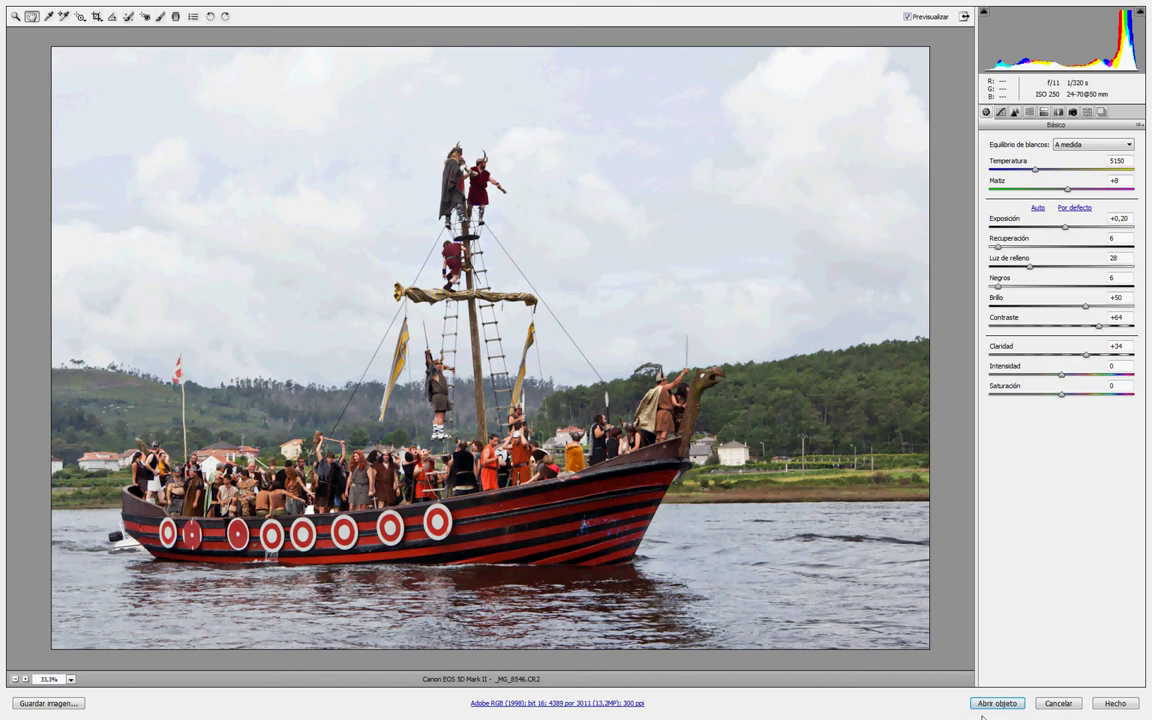
Open the _MG_8546 raw photo from Camera Raw into Photoshop as a smart object
left_click(996, 705)
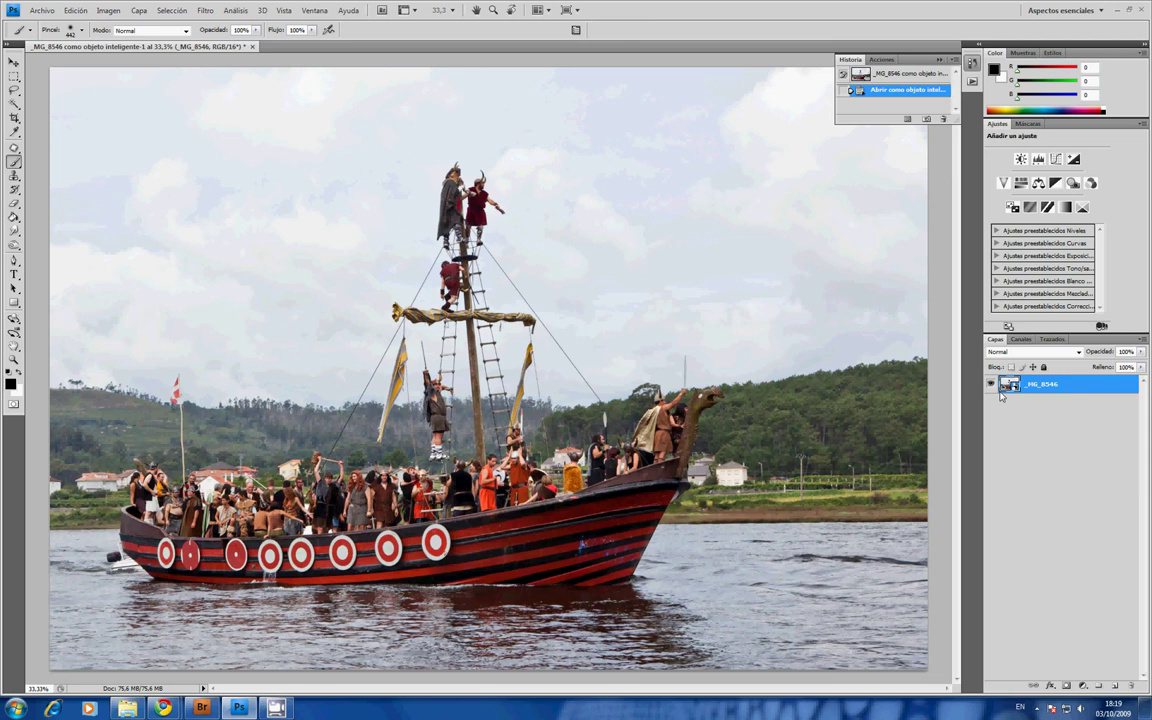
Create _MG_8546 copia with New Smart Object via Copy and reopen its raw settings
double_click(1003, 390)
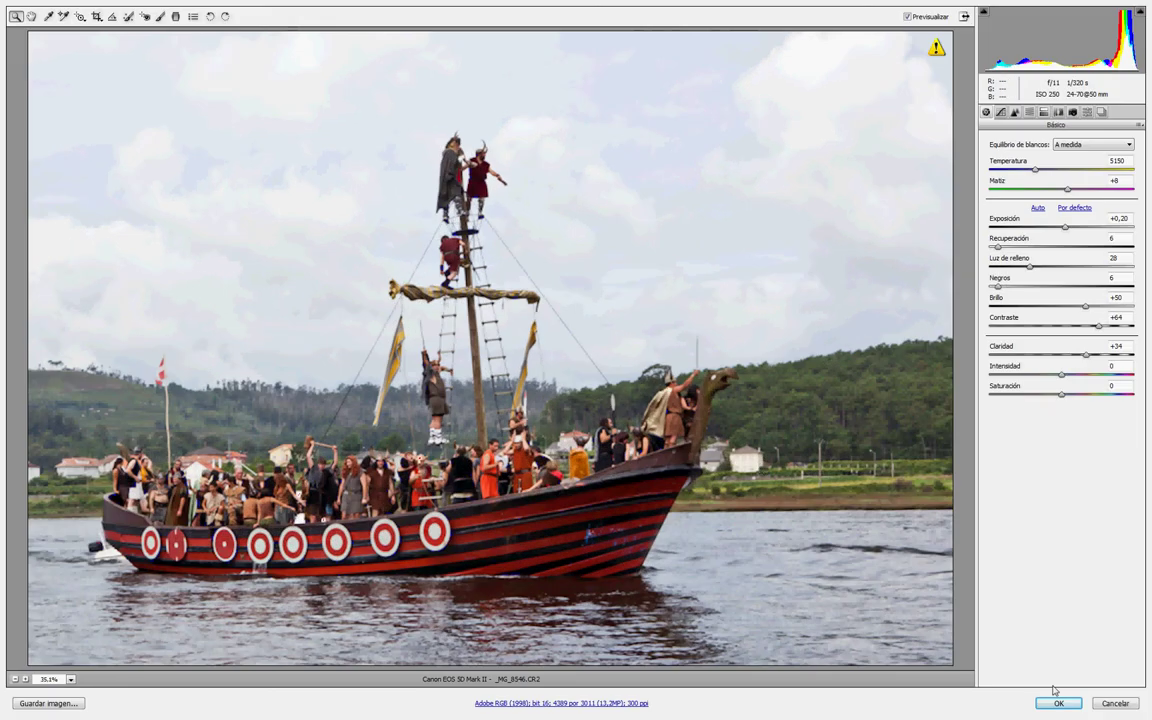
left_click(1114, 707)
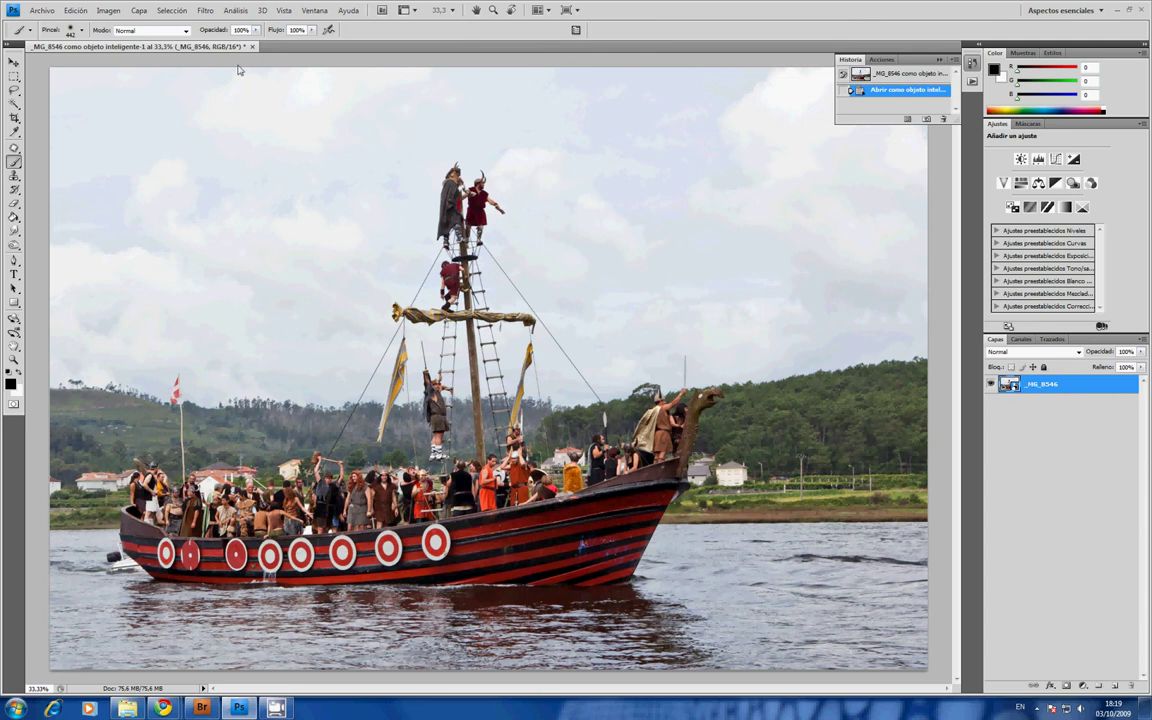
left_click(139, 11)
mouse_move(171, 183)
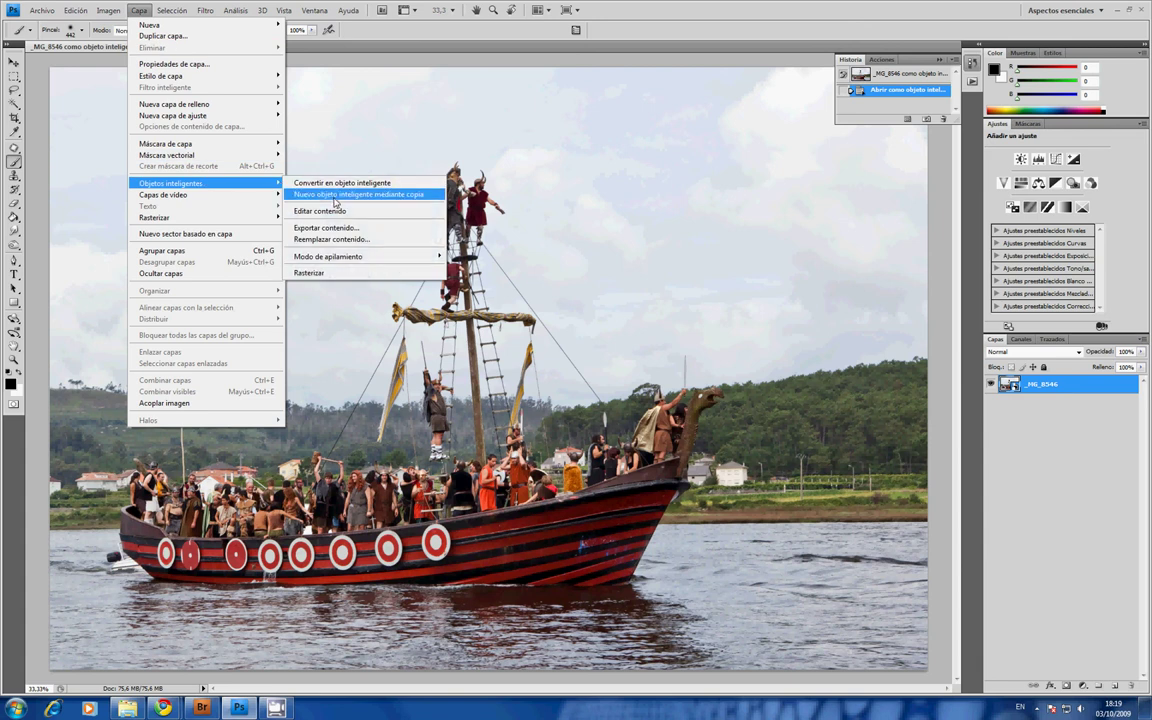
left_click(330, 194)
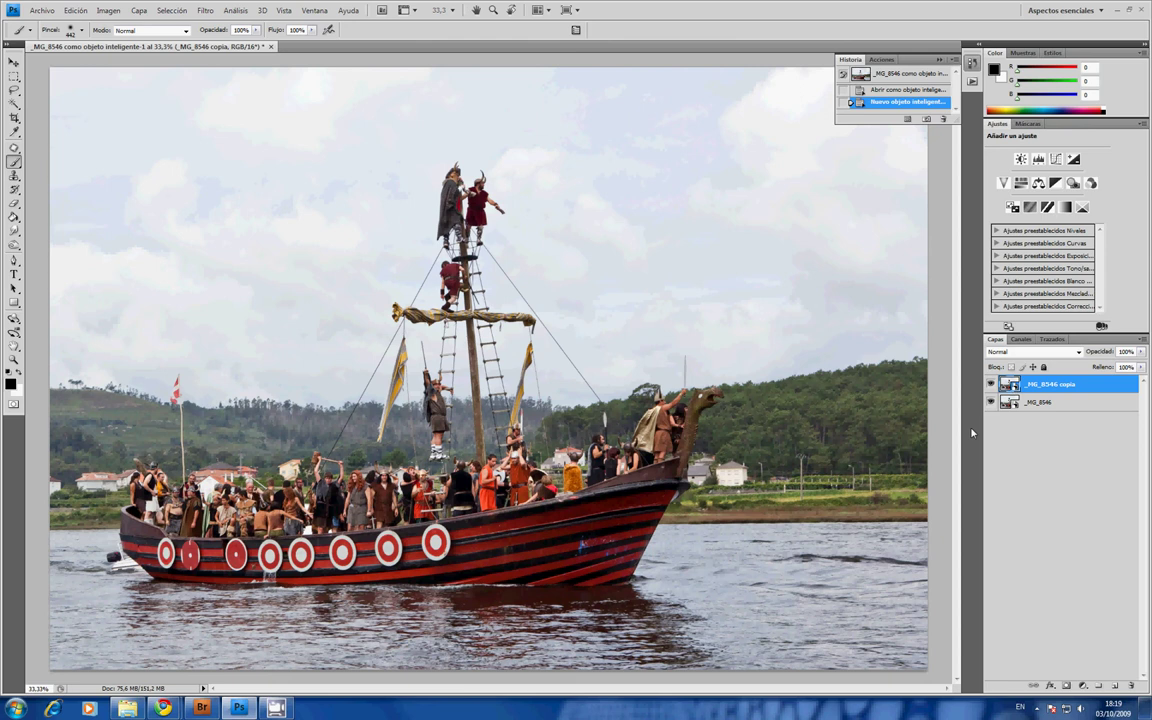
double_click(1009, 384)
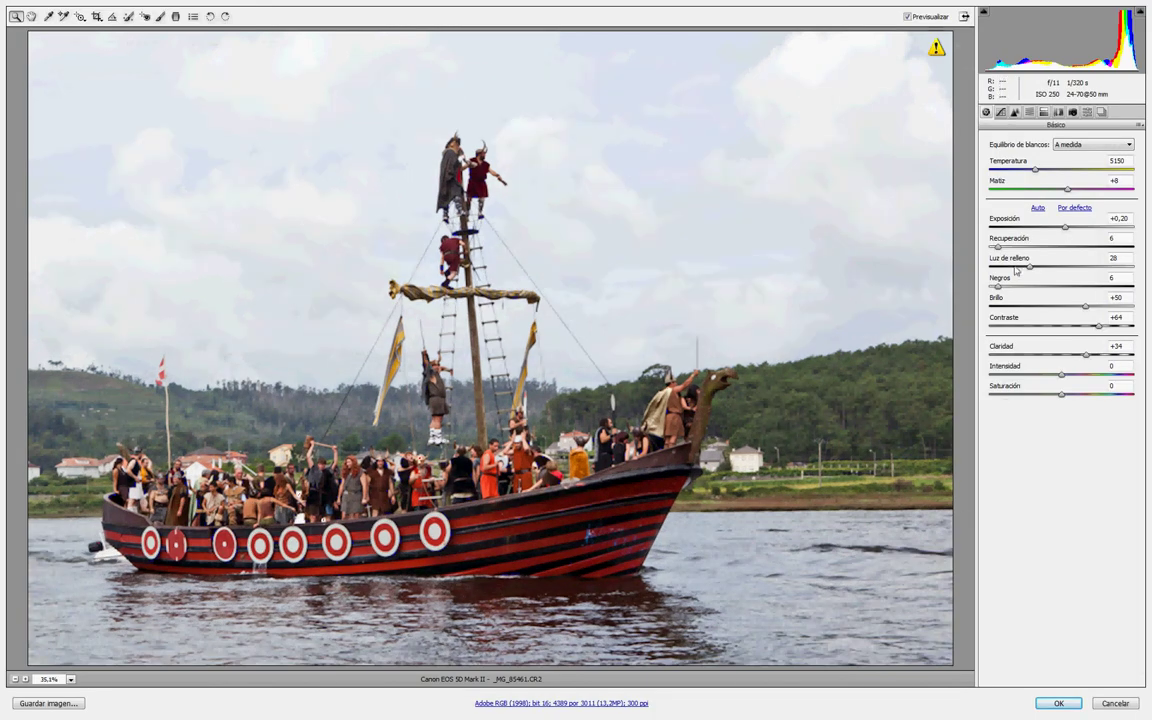
Give the copy Exposure -0.90, Blacks 100, Clarity +100 and Vibrance about -10, then apply
left_click_drag(1066, 229, 1041, 229)
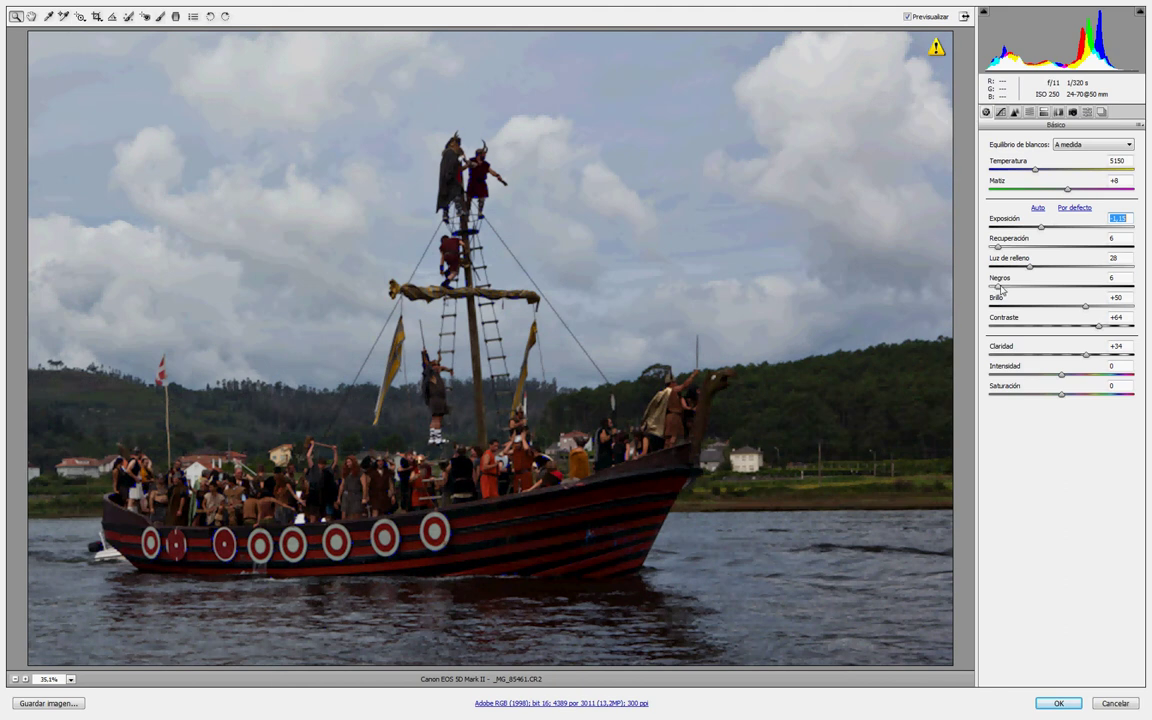
left_click_drag(998, 287, 1097, 291)
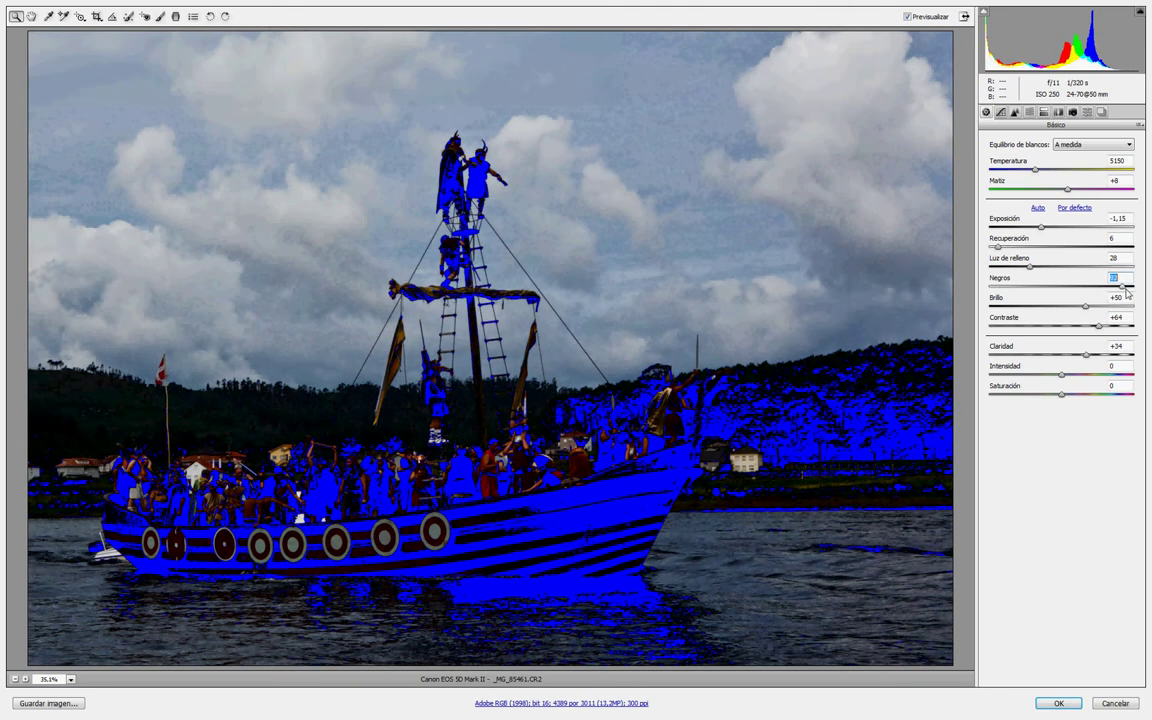
left_click_drag(1097, 291, 1150, 293)
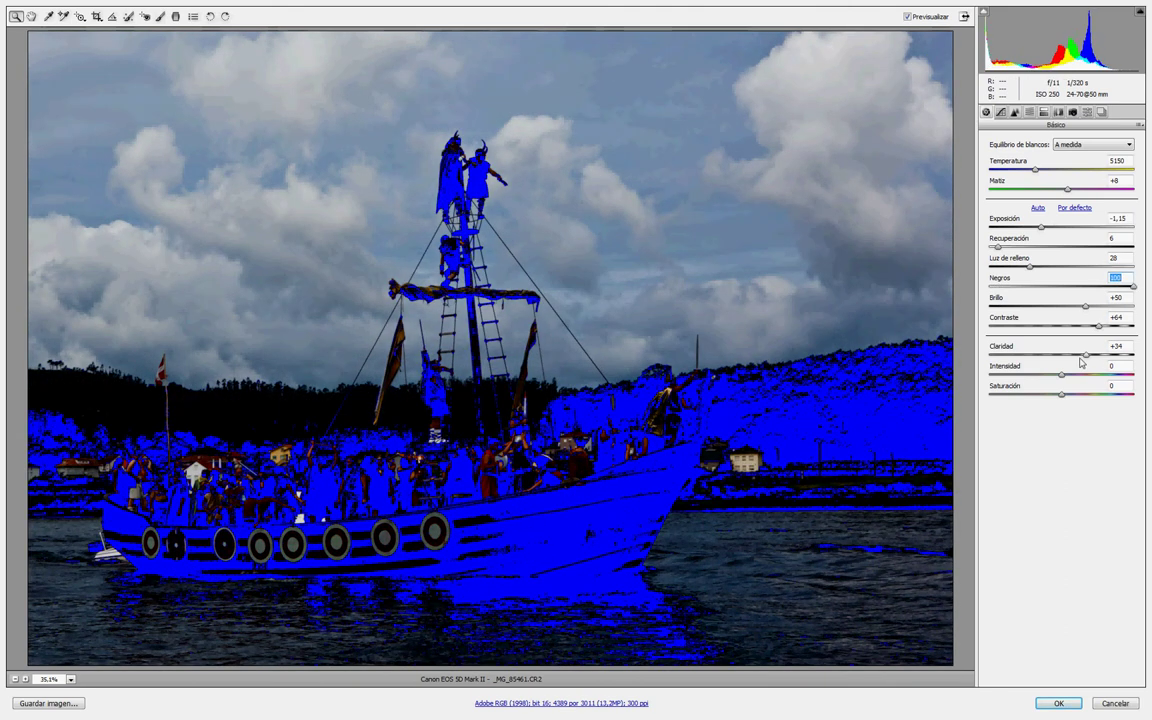
mouse_move(1087, 355)
left_mouse_down()
mouse_move(1140, 355)
mouse_move(1117, 327)
left_mouse_up()
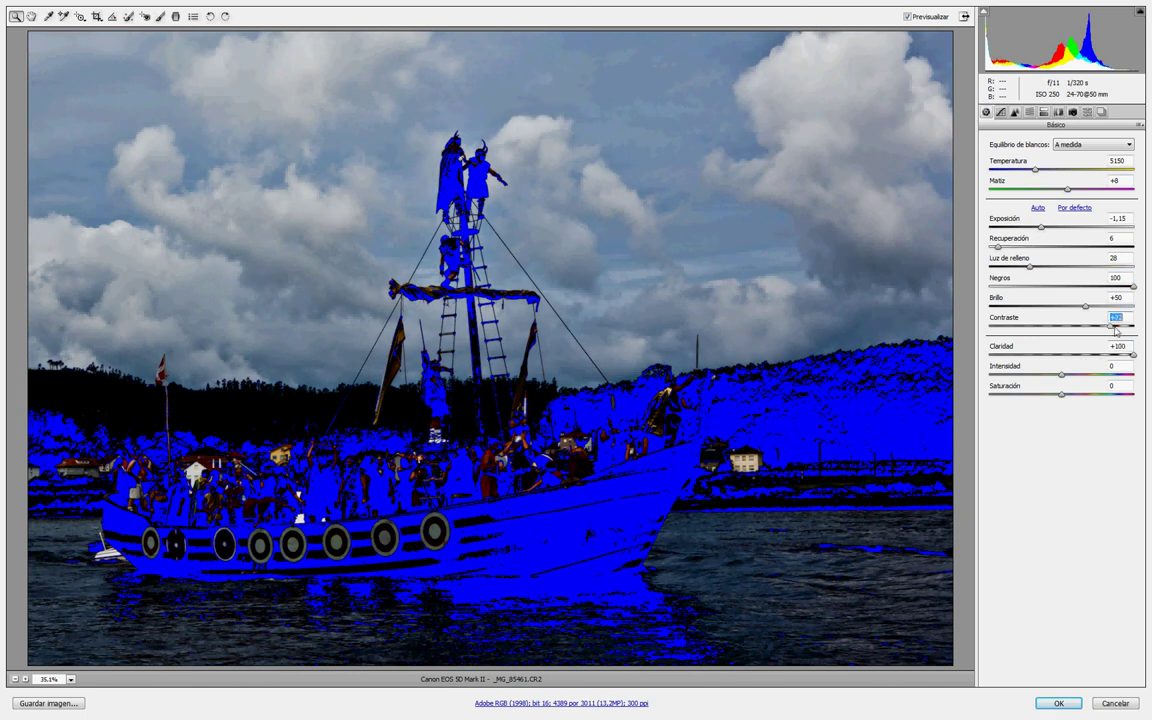
left_click(1046, 229)
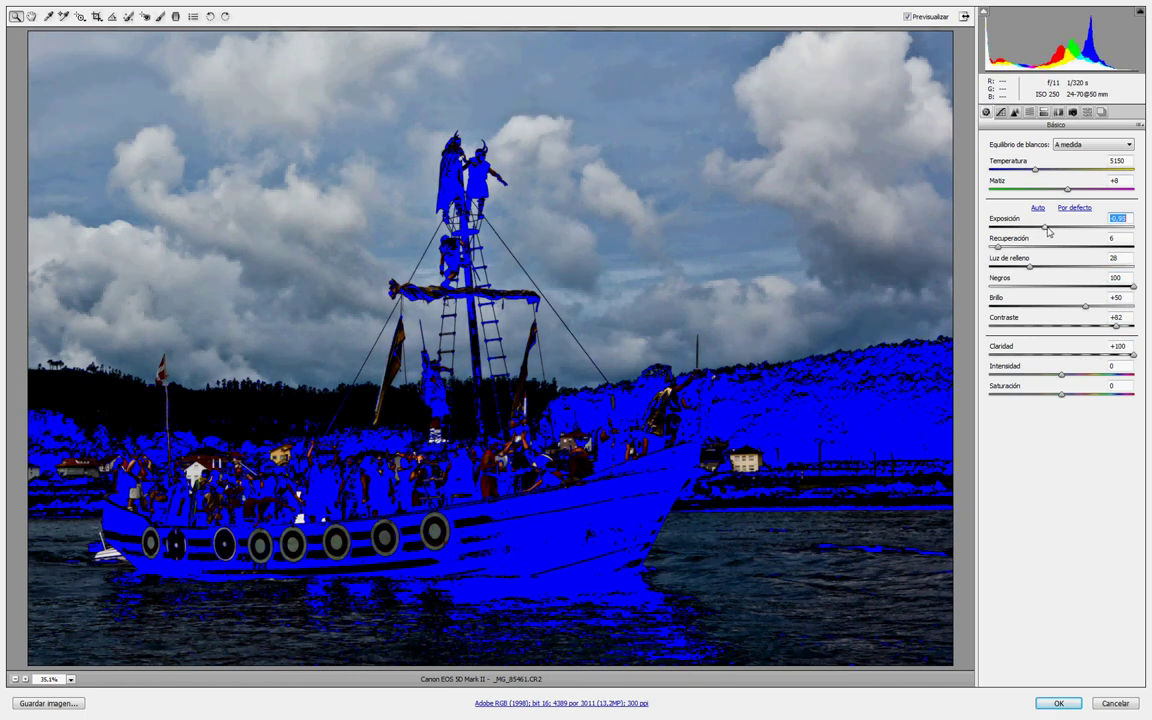
left_click_drag(1061, 373, 1050, 375)
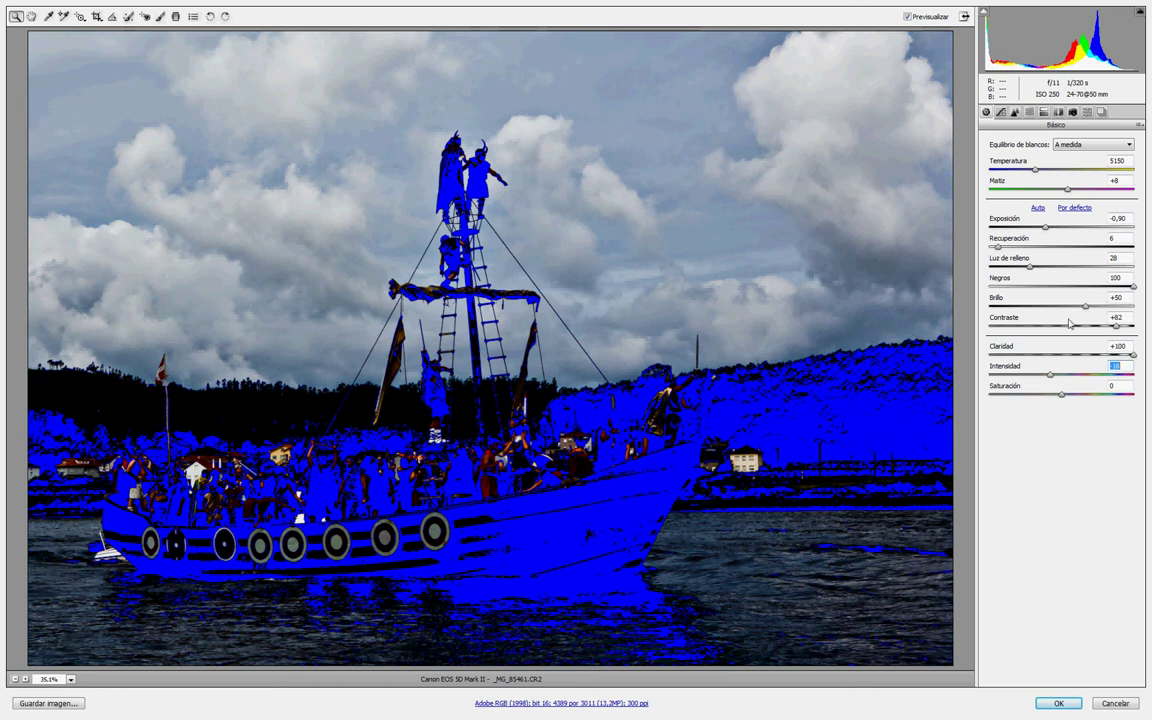
left_click(1055, 706)
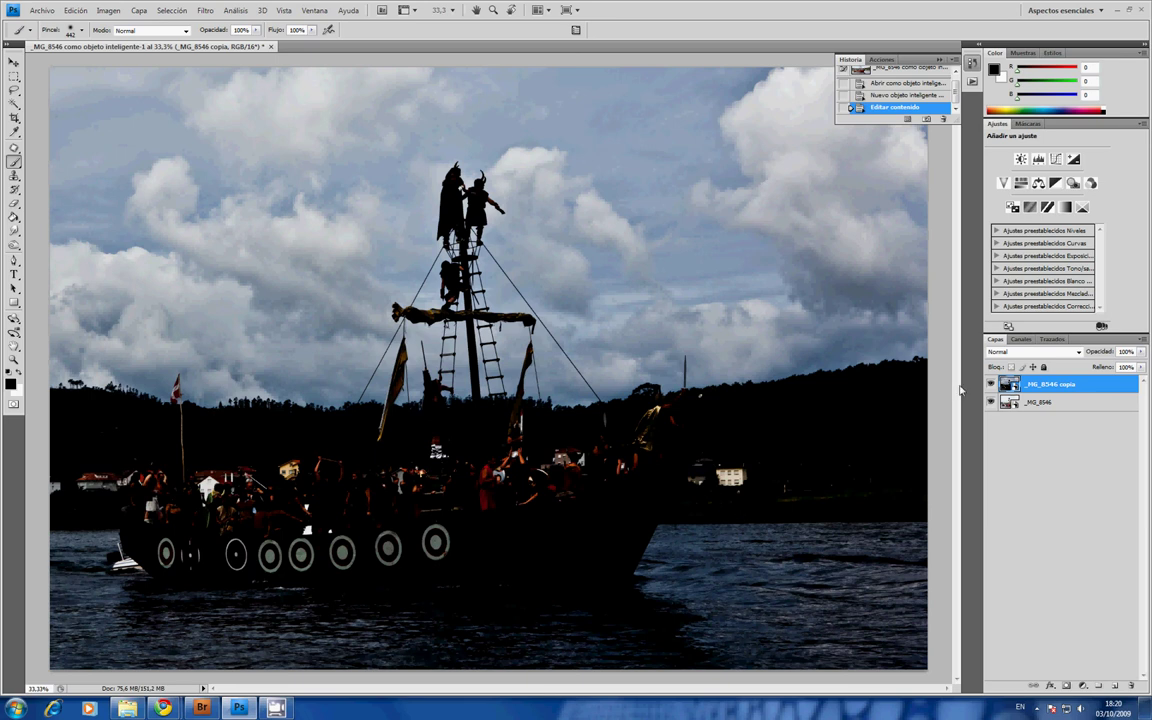
Toggle _MG_8546 copia to compare, leave it hidden, and select the original _MG_8546 layer
left_click(991, 384)
left_click(991, 384)
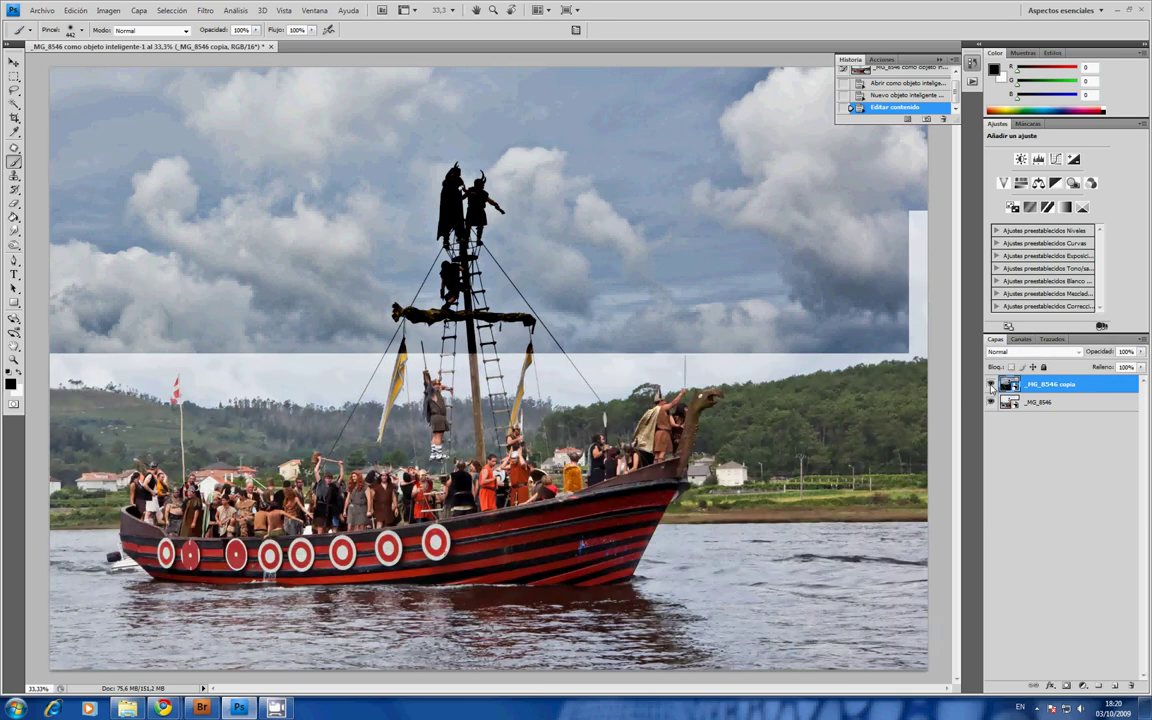
left_click(991, 384)
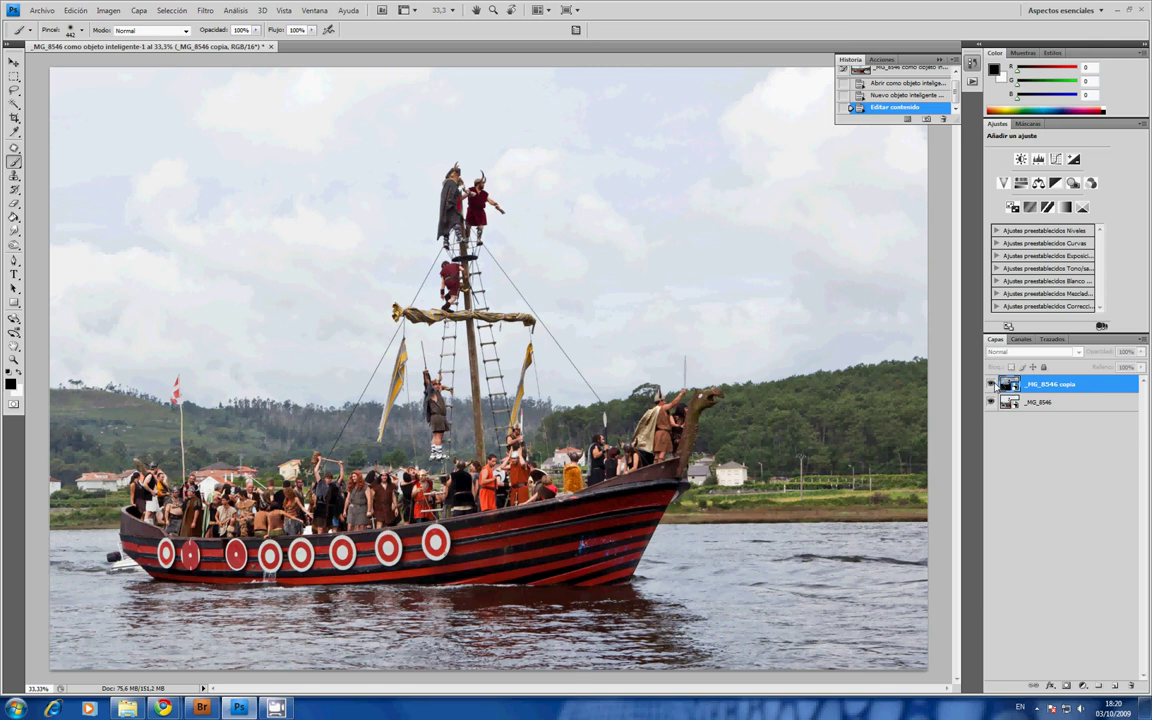
left_click(991, 384)
left_click(991, 384)
left_click(991, 384)
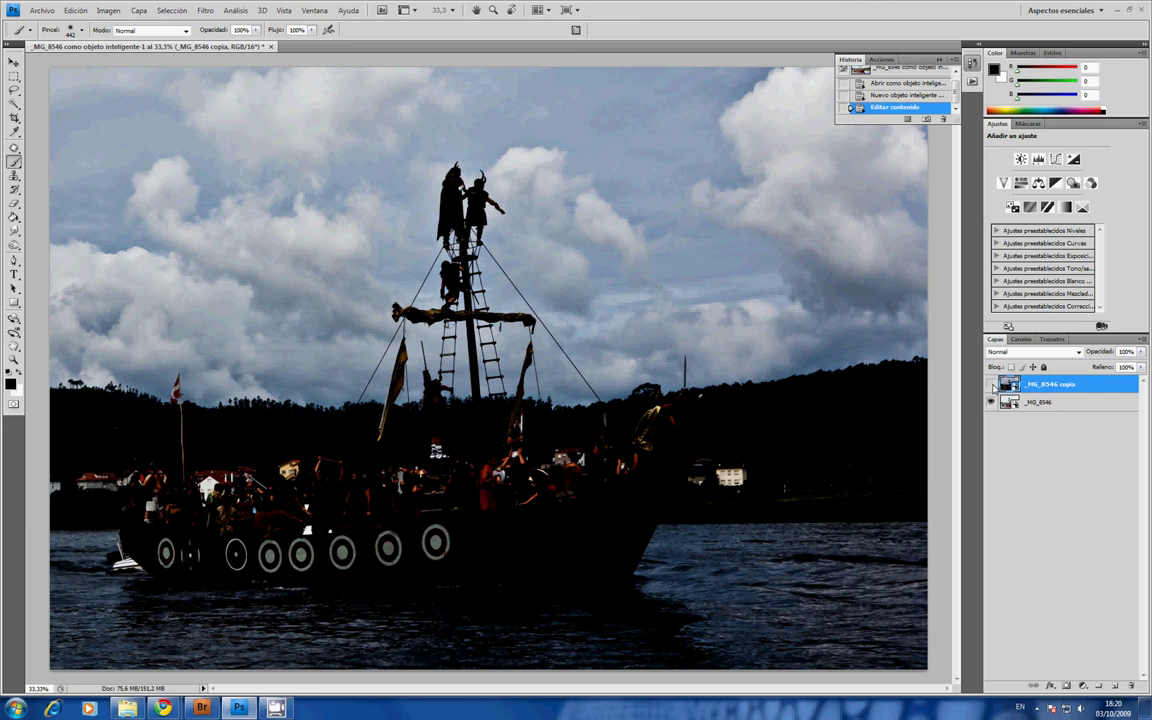
left_click(991, 384)
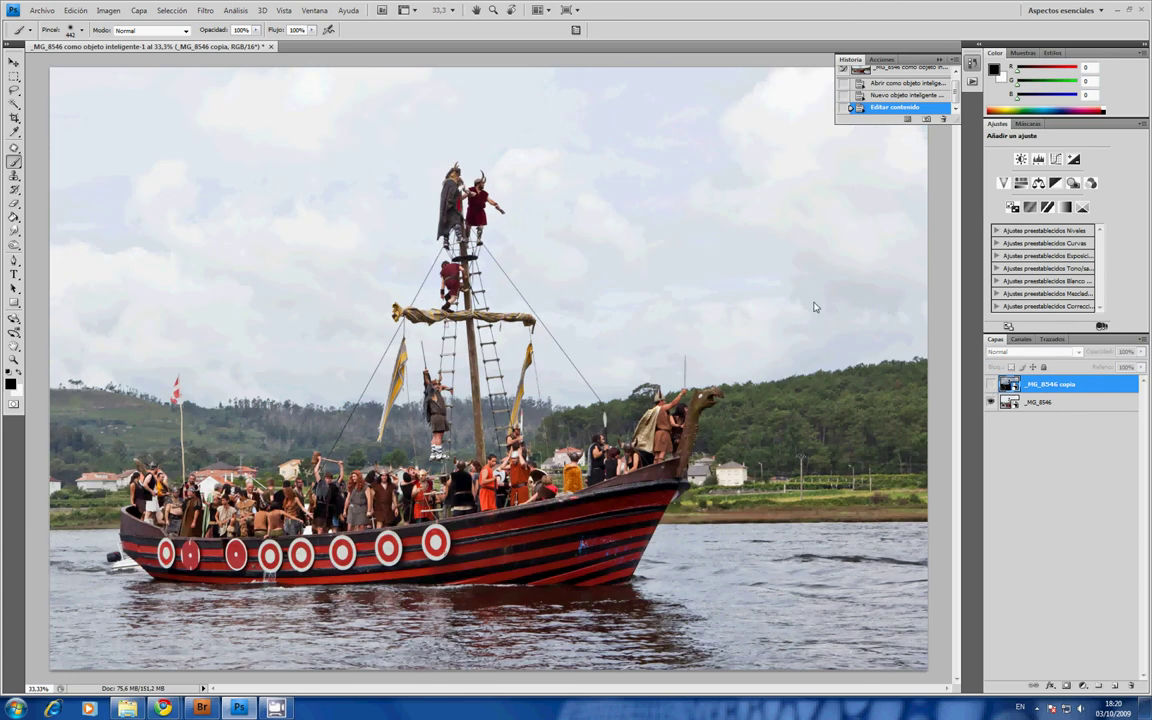
left_click(1025, 403)
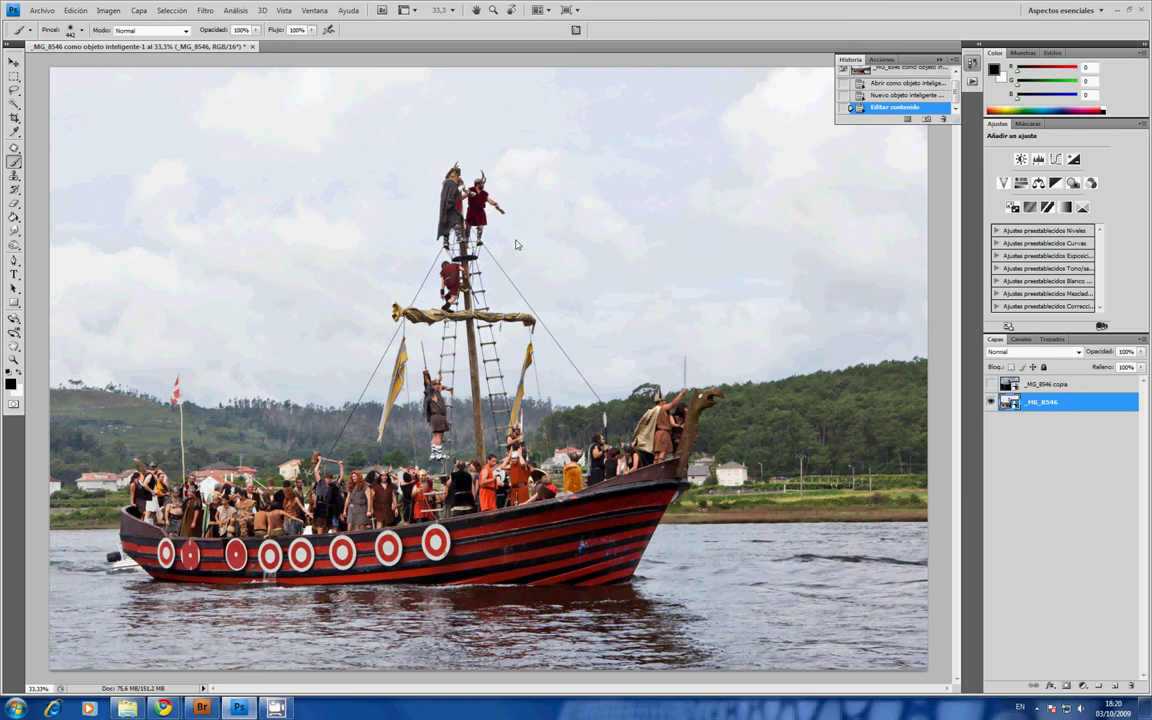
Magic Wand the sky, adding the patches near the mast and yellow flag
left_click(14, 103)
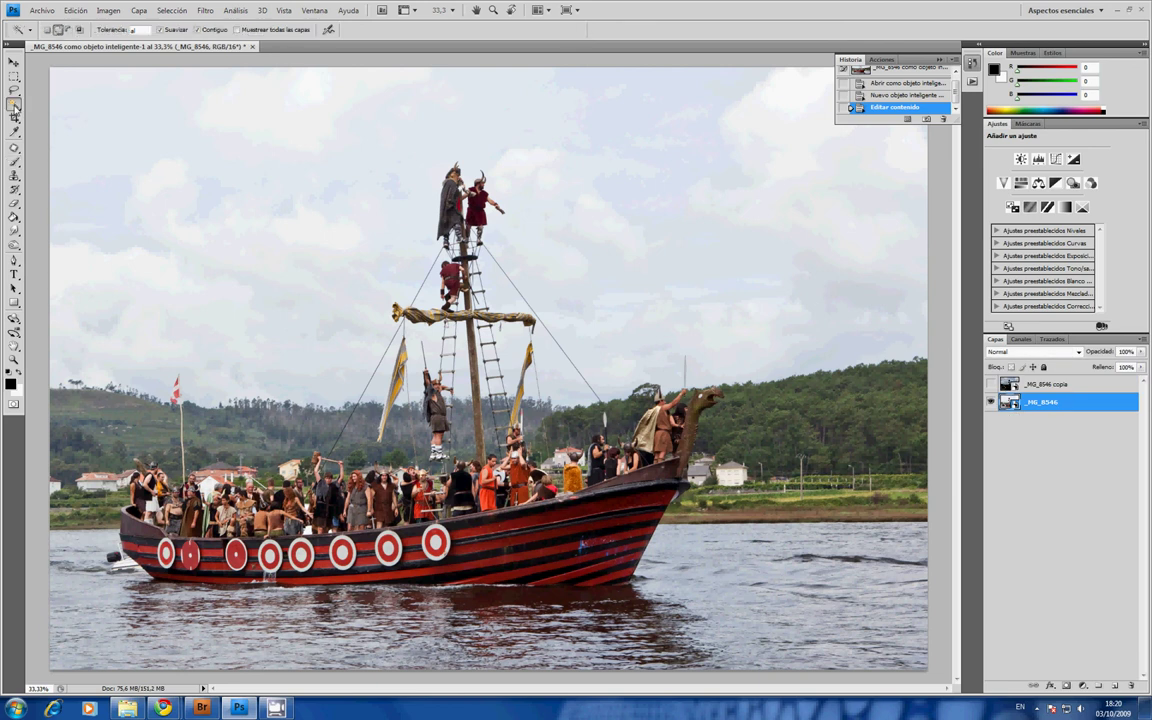
type("33")
left_click(255, 181)
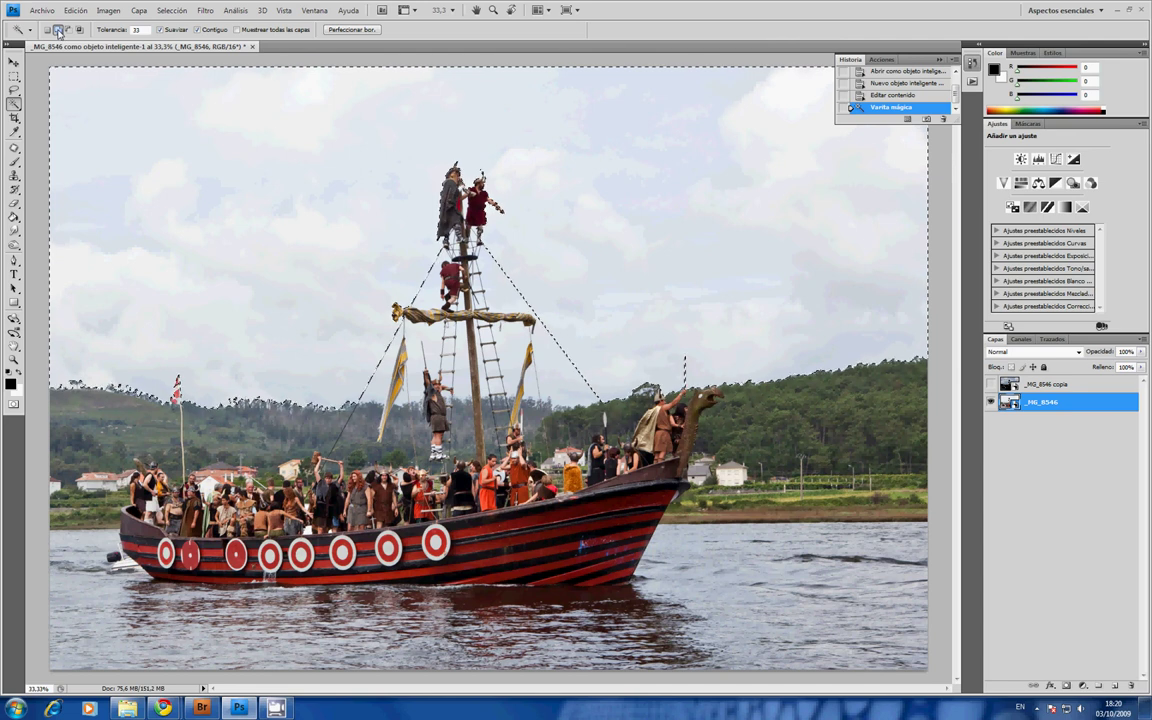
left_click(58, 31)
left_click(537, 392)
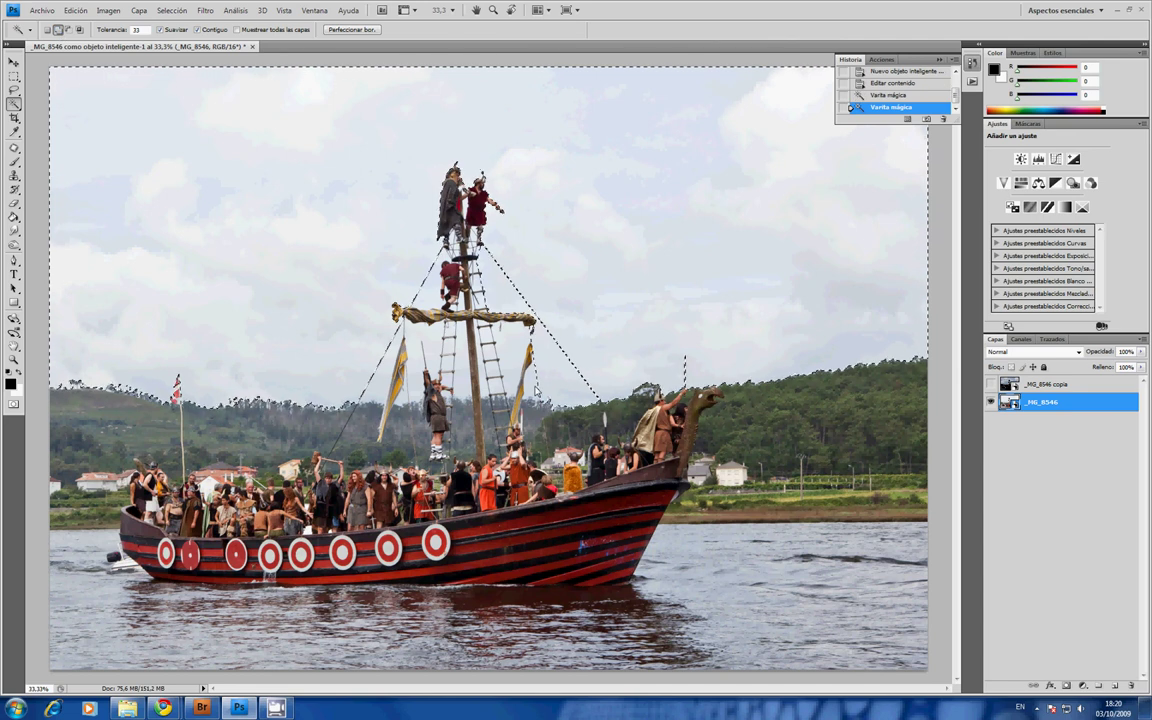
left_click(528, 358)
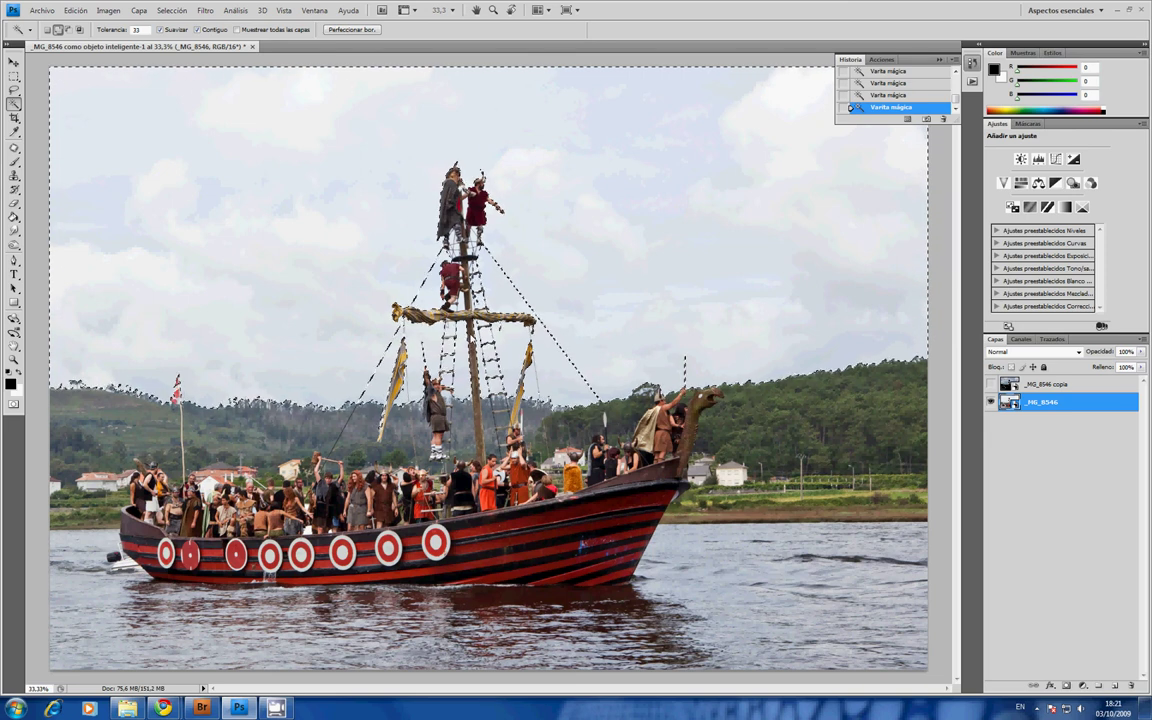
Zoom to 100% and scroll around the photo to inspect the sky selection edges
key("ctrl+1")
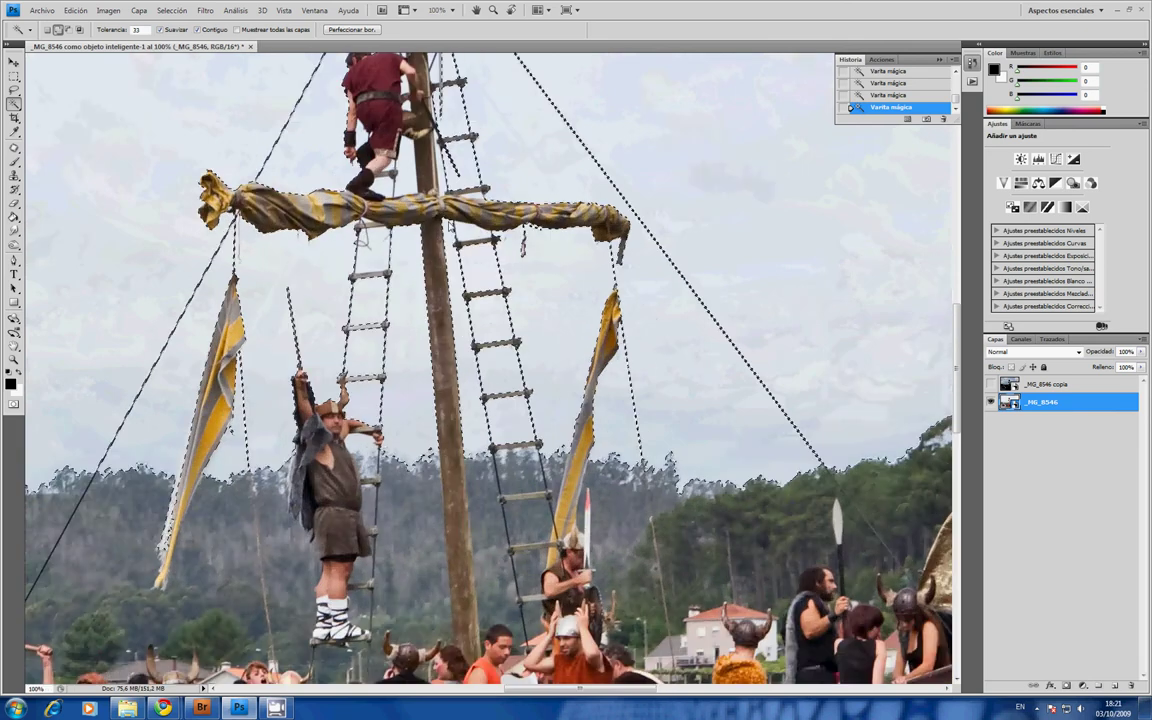
scroll(490, 370, "up", 8)
scroll(490, 370, "up", 2)
scroll(490, 370, "up", 2)
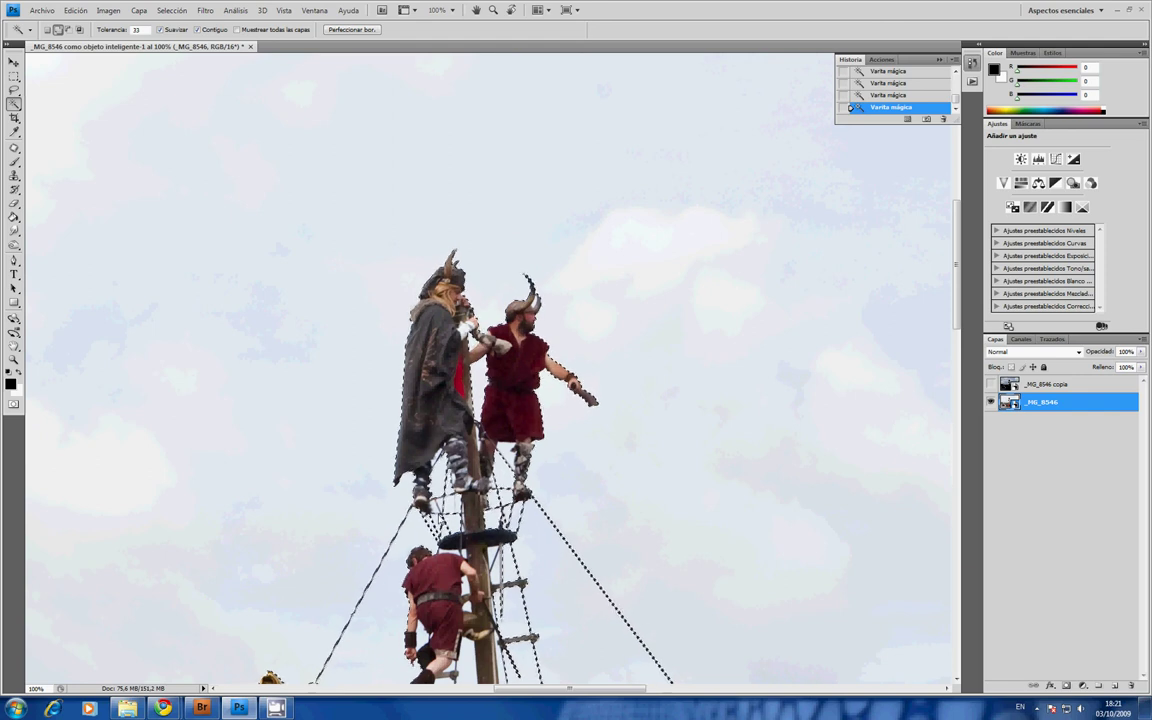
scroll(490, 370, "down", 5)
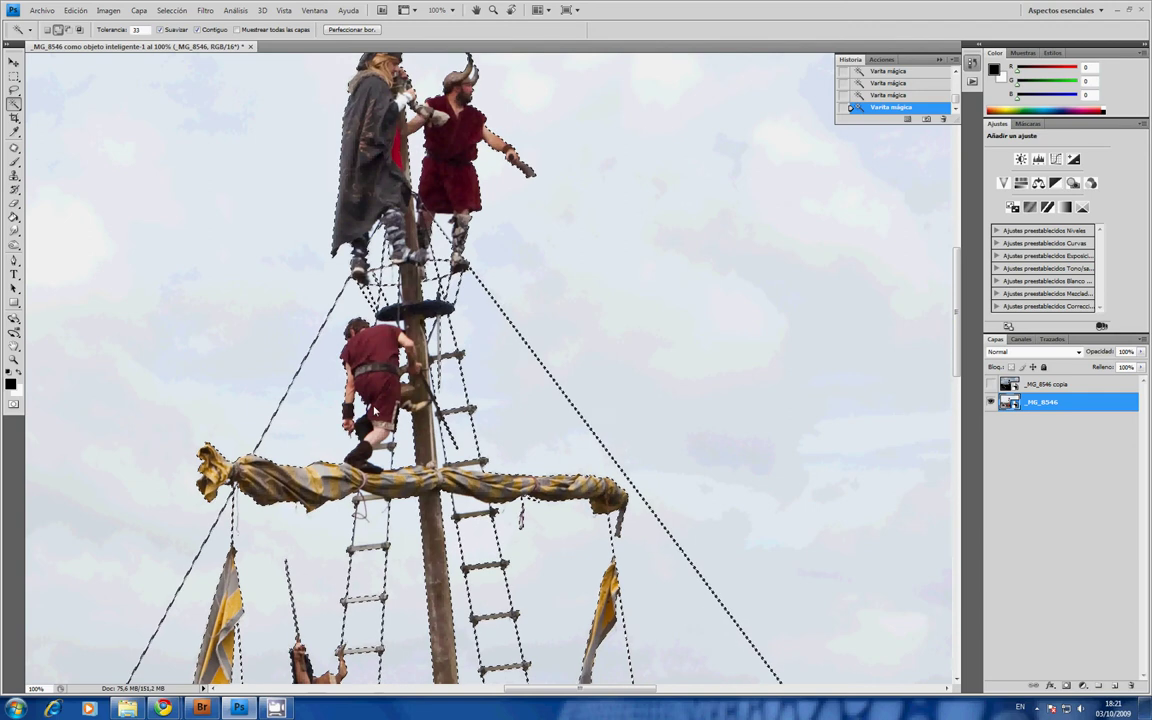
scroll(441, 440, "down", 3)
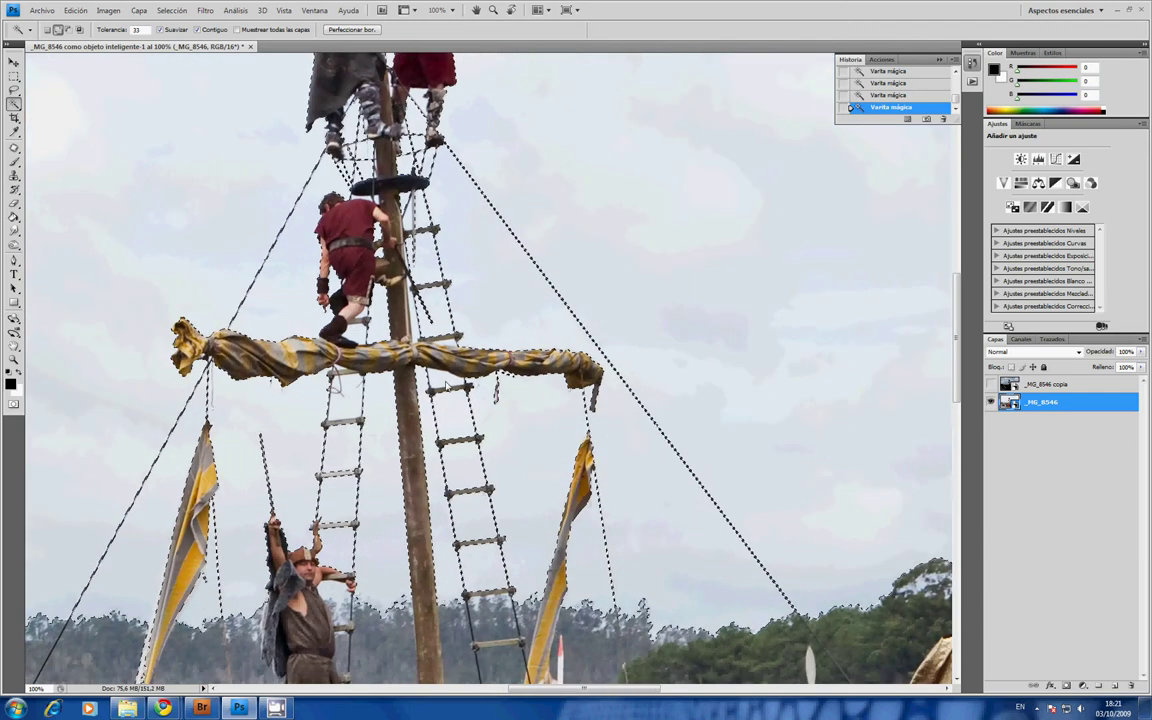
scroll(444, 383, "down", 2)
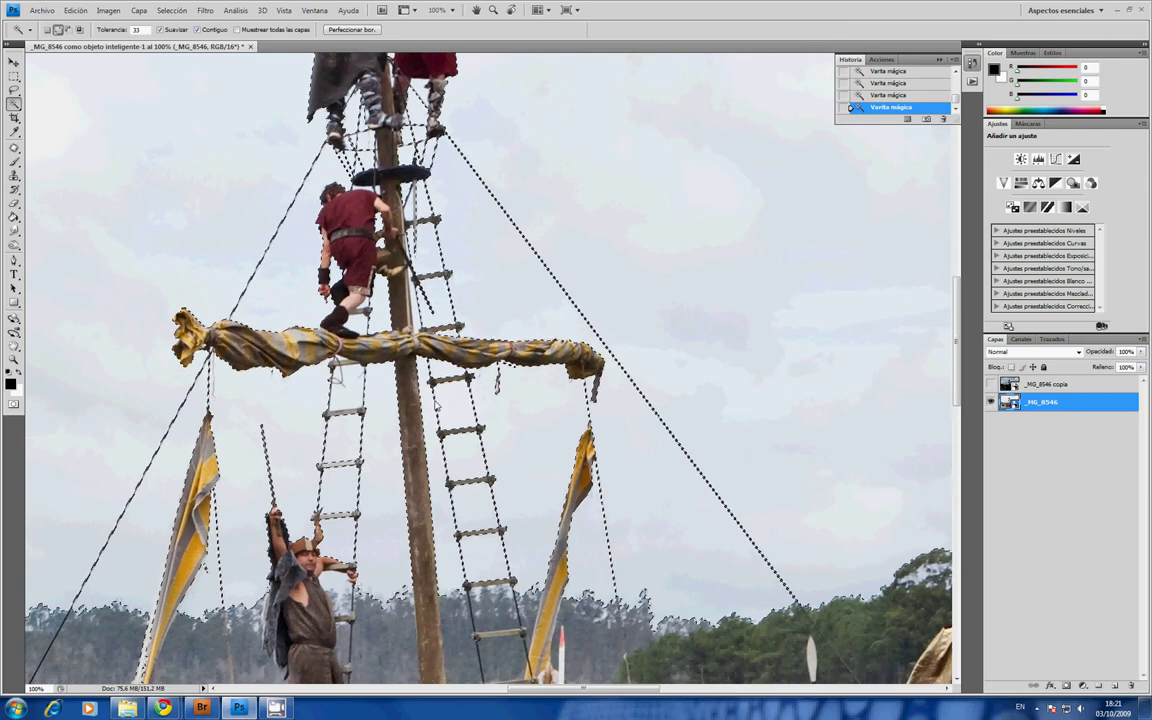
scroll(447, 383, "down", 1)
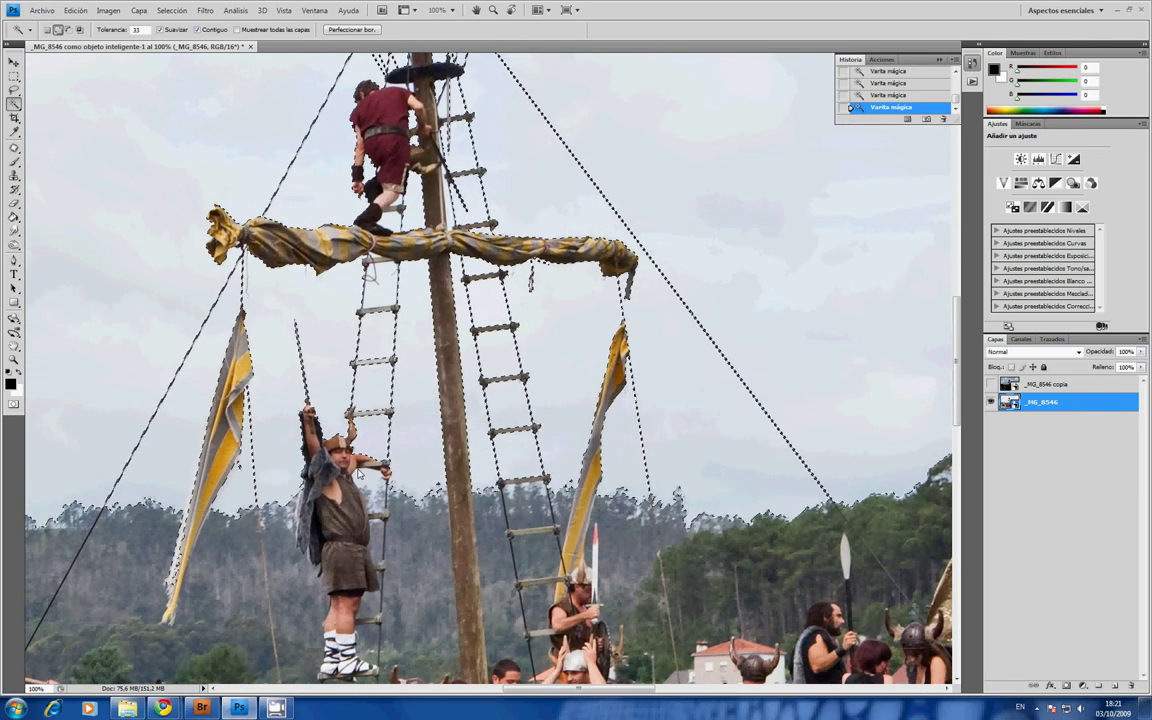
scroll(642, 428, "left", 5)
scroll(642, 428, "left", 3)
scroll(600, 430, "left", 6)
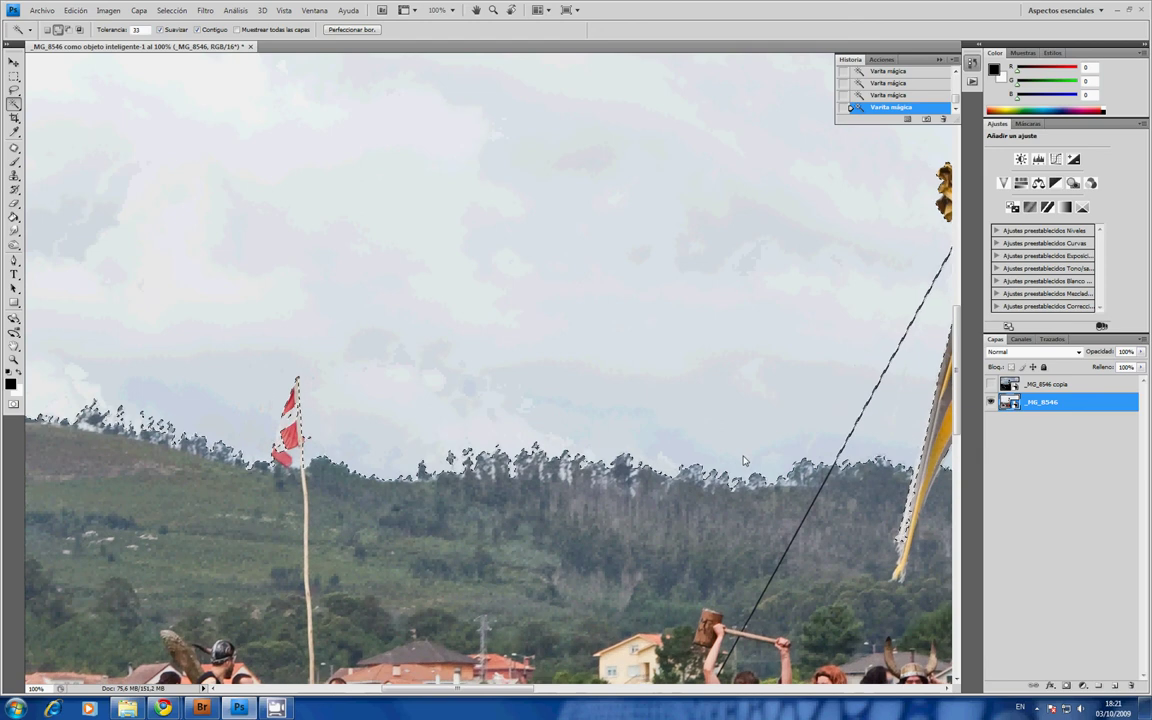
scroll(381, 440, "right", 2)
scroll(400, 348, "down", 2)
scroll(420, 370, "down", 1)
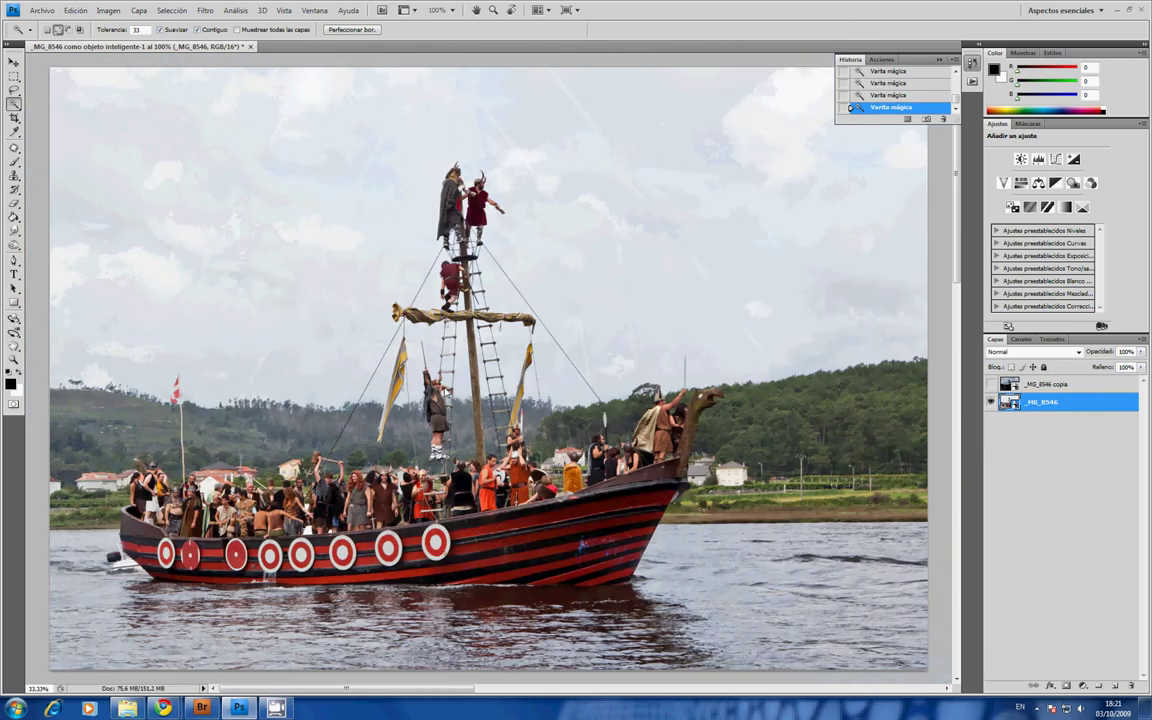
scroll(446, 392, "down", 2)
scroll(446, 392, "down", 1)
scroll(446, 392, "up", 1)
scroll(446, 392, "up", 1)
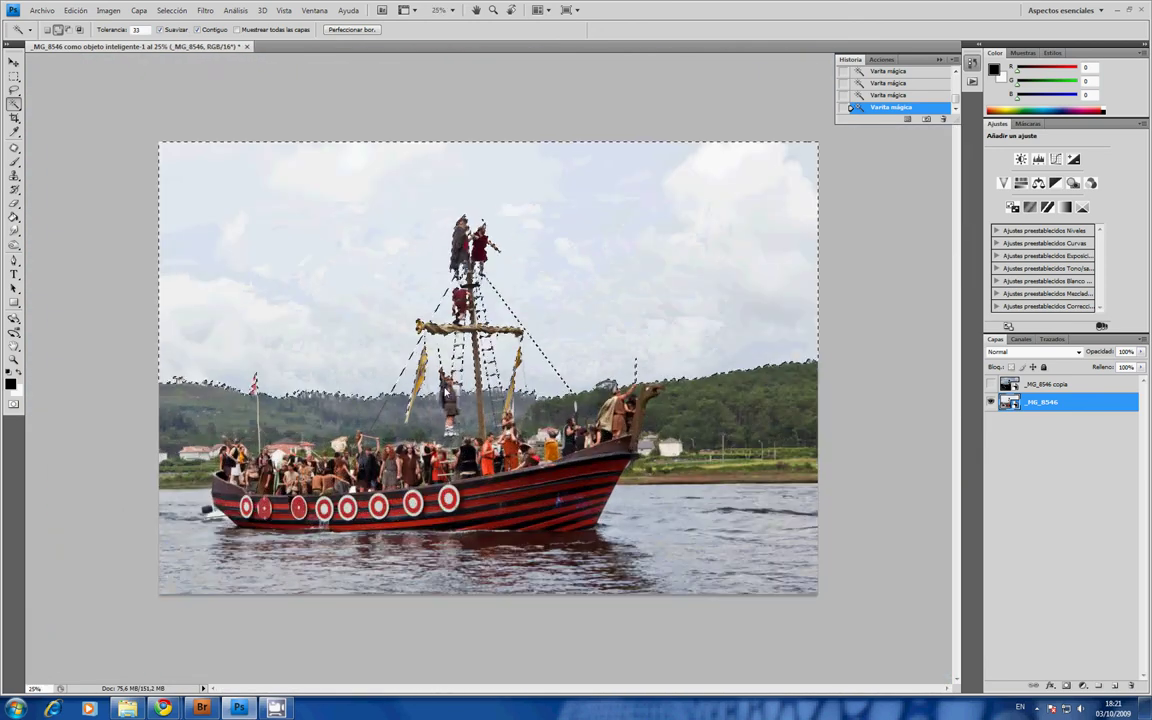
scroll(485, 370, "up", 1)
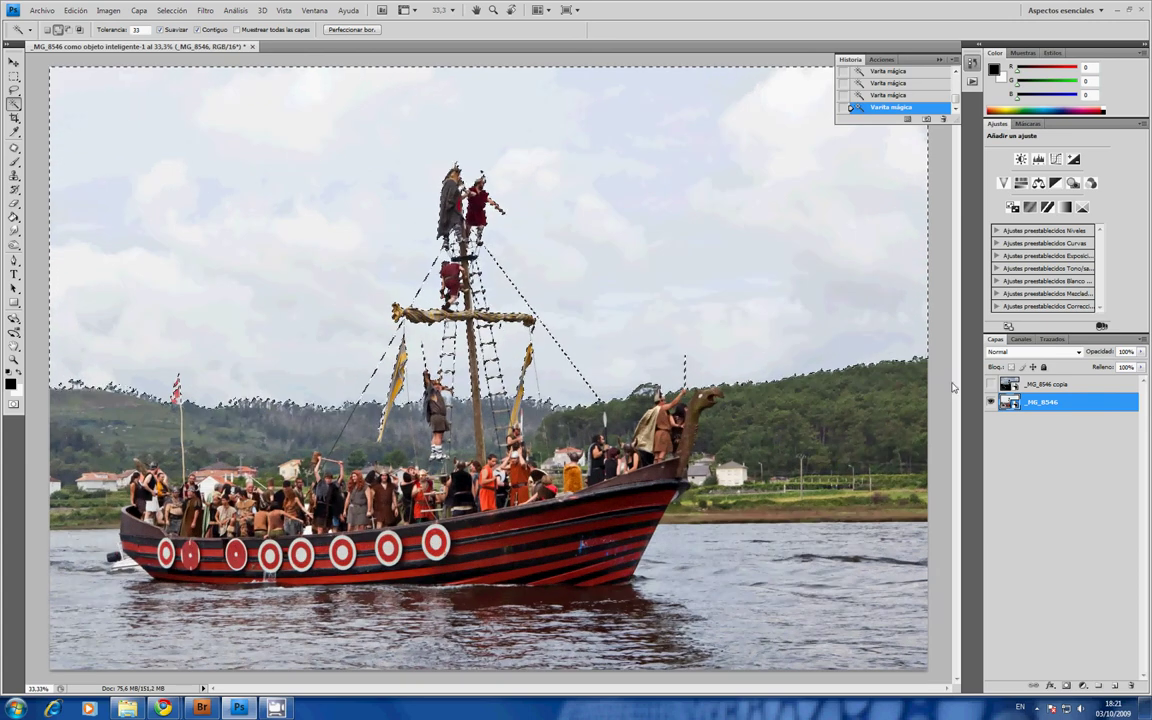
Show and select _MG_8546 copia, add a layer mask from the sky selection, and zoom out
left_click(991, 384)
left_click(1040, 384)
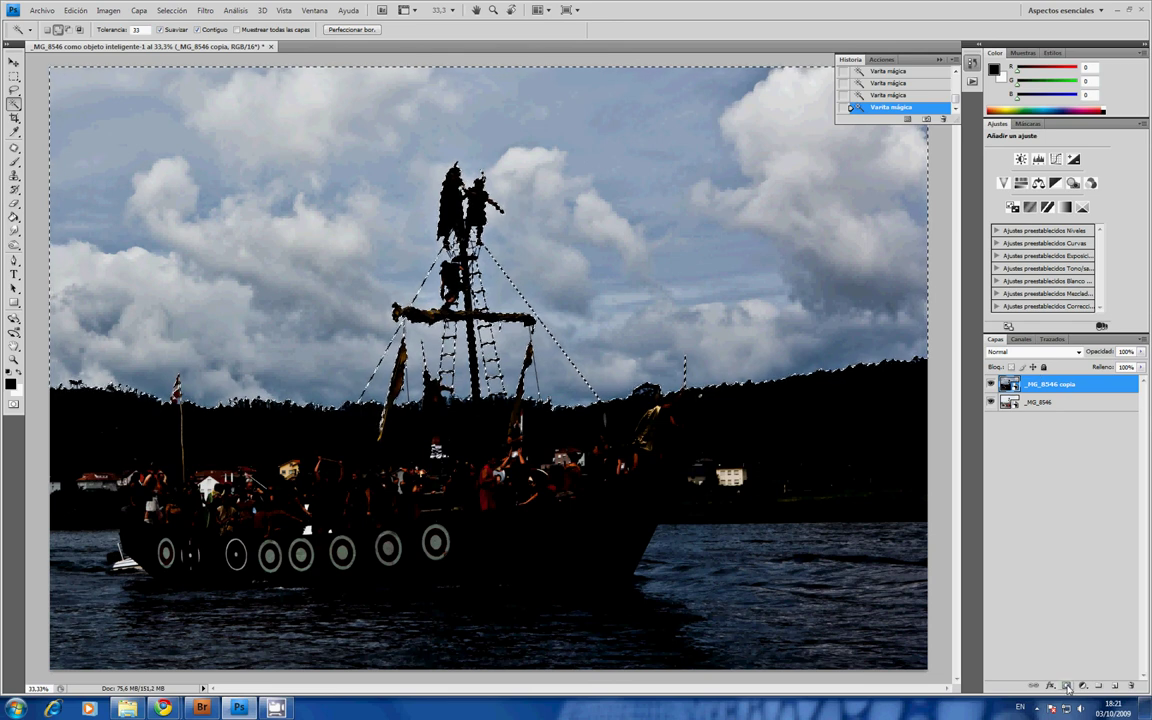
left_click(1067, 686)
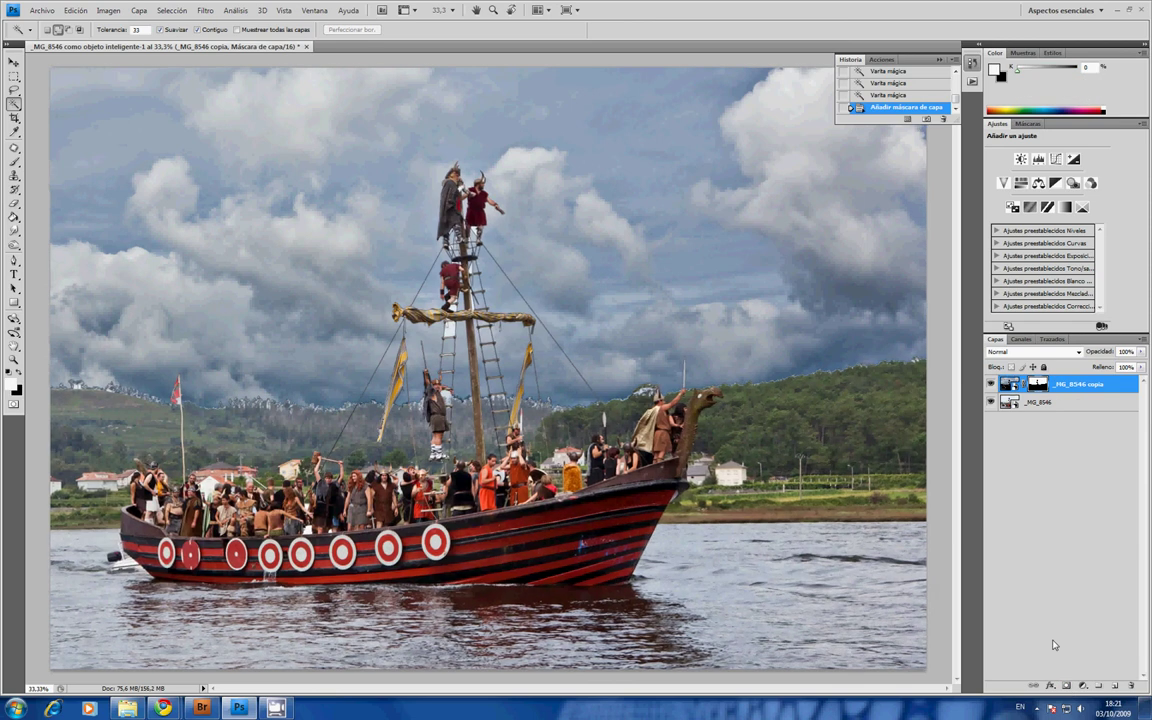
key("ctrl+minus")
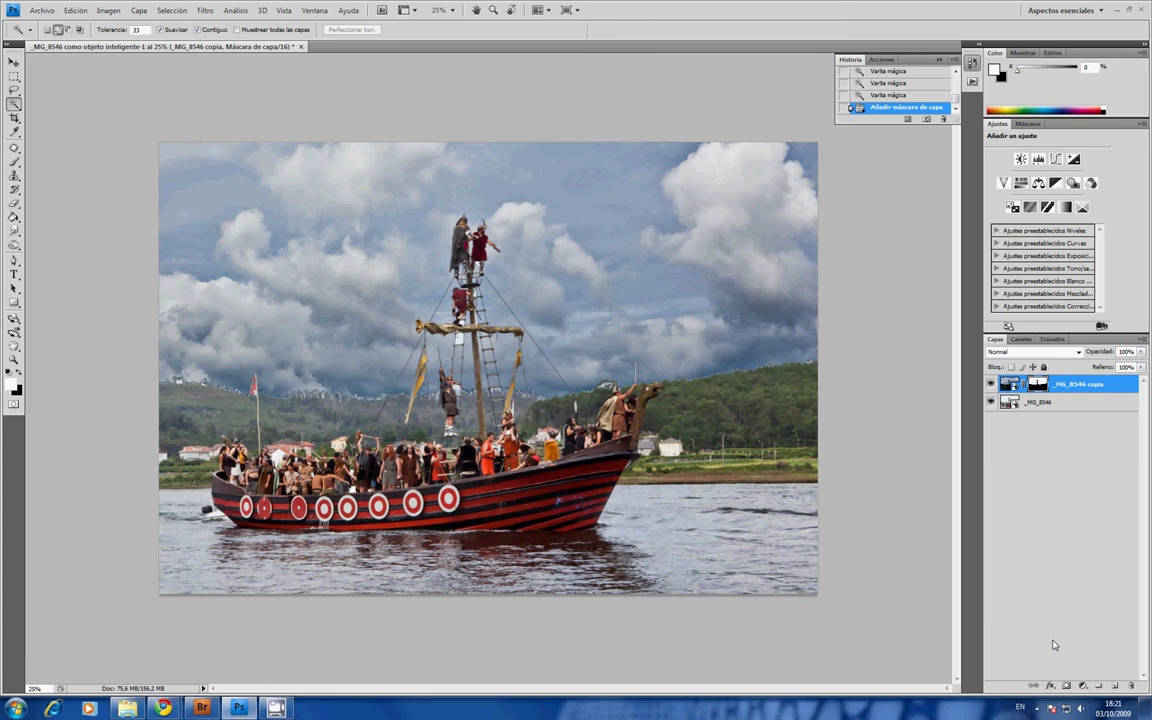
Zoom in on the rigging and Magic Wand the white gaps between the ladders
key("ctrl+plus")
key("ctrl+plus")
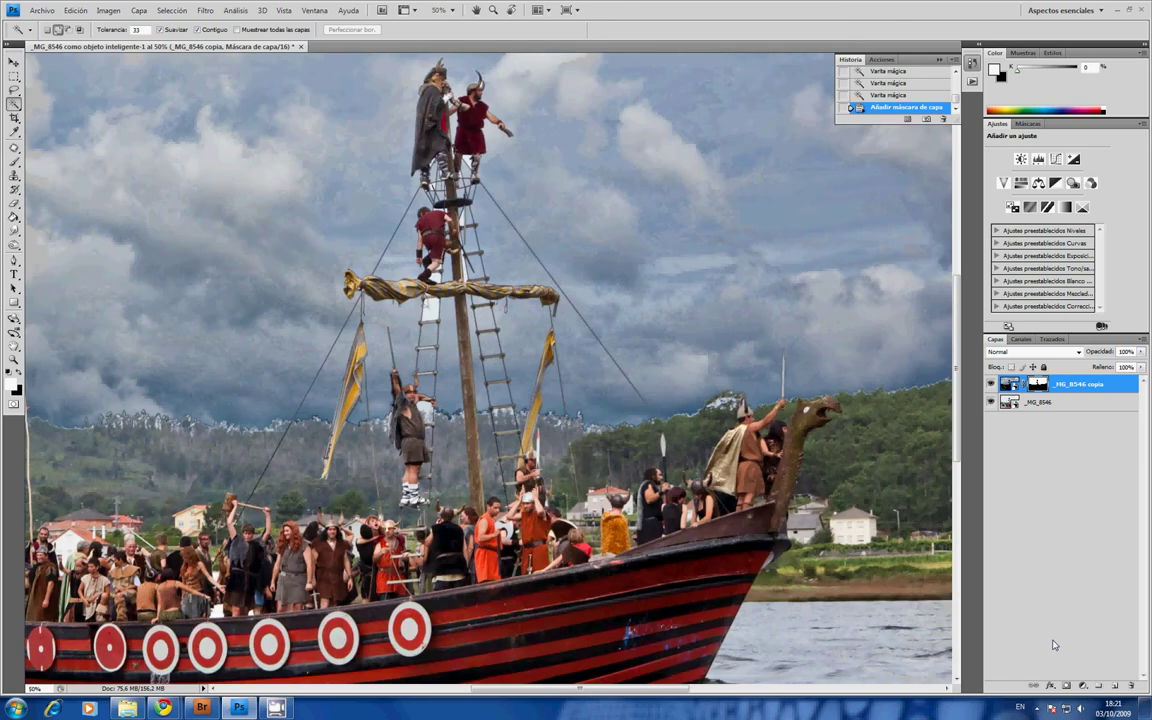
key("ctrl+plus")
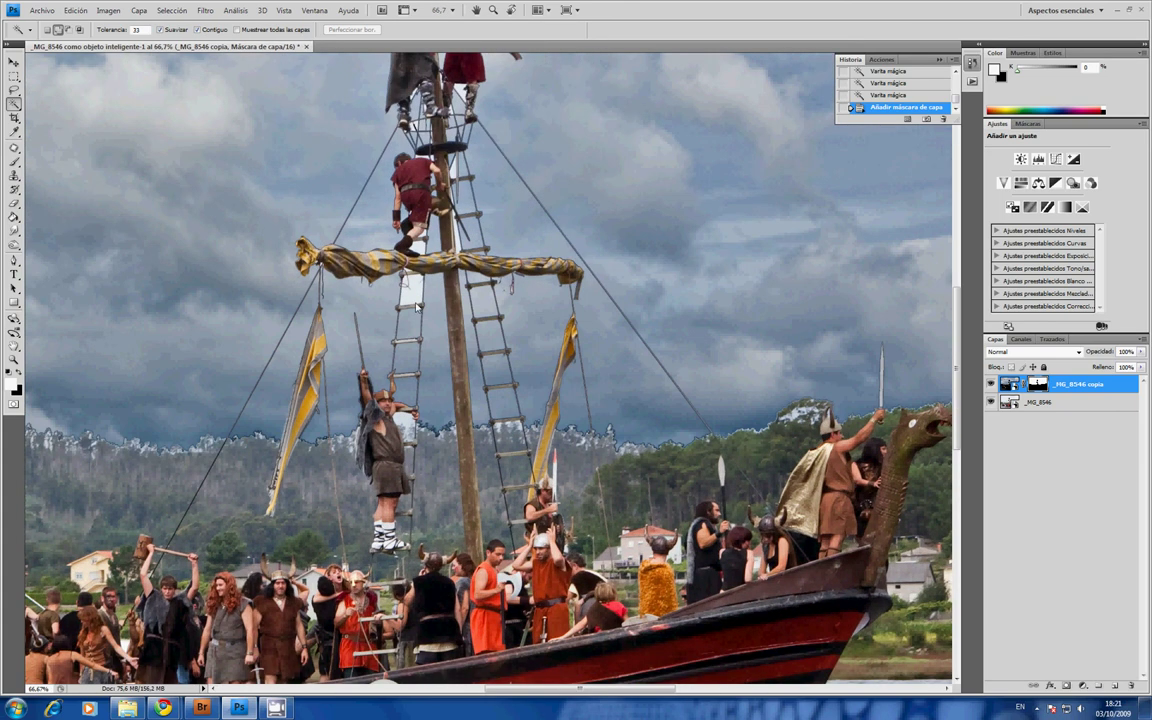
left_click(416, 290)
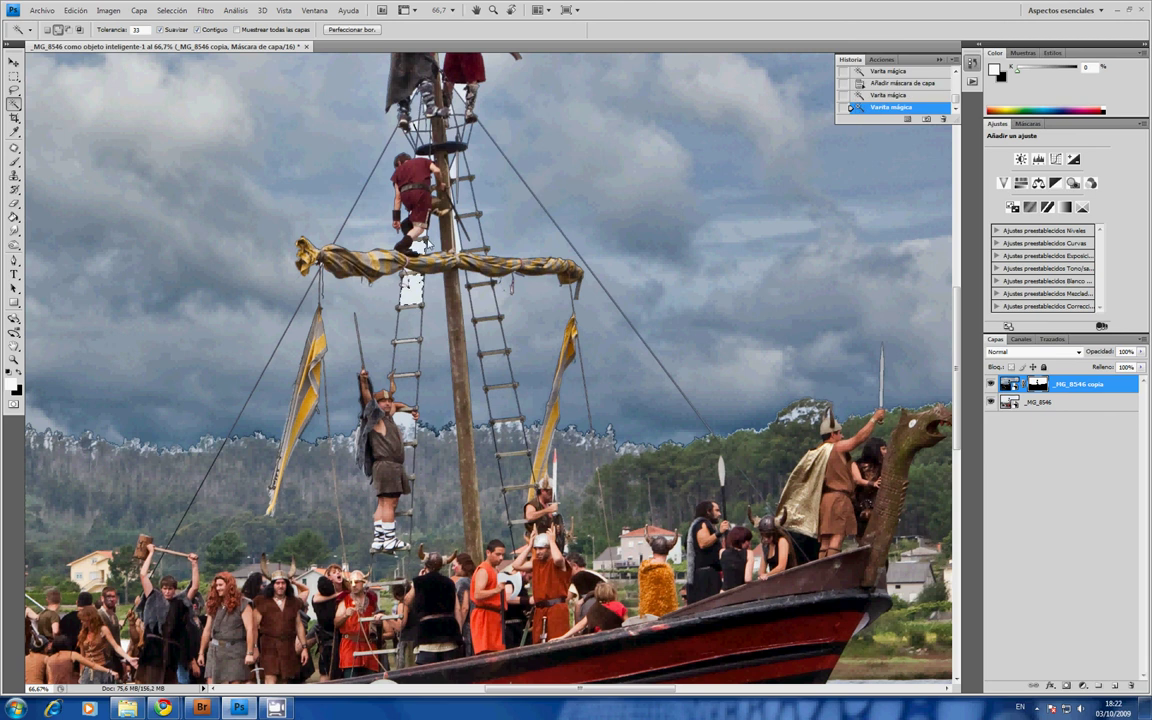
left_click(420, 240)
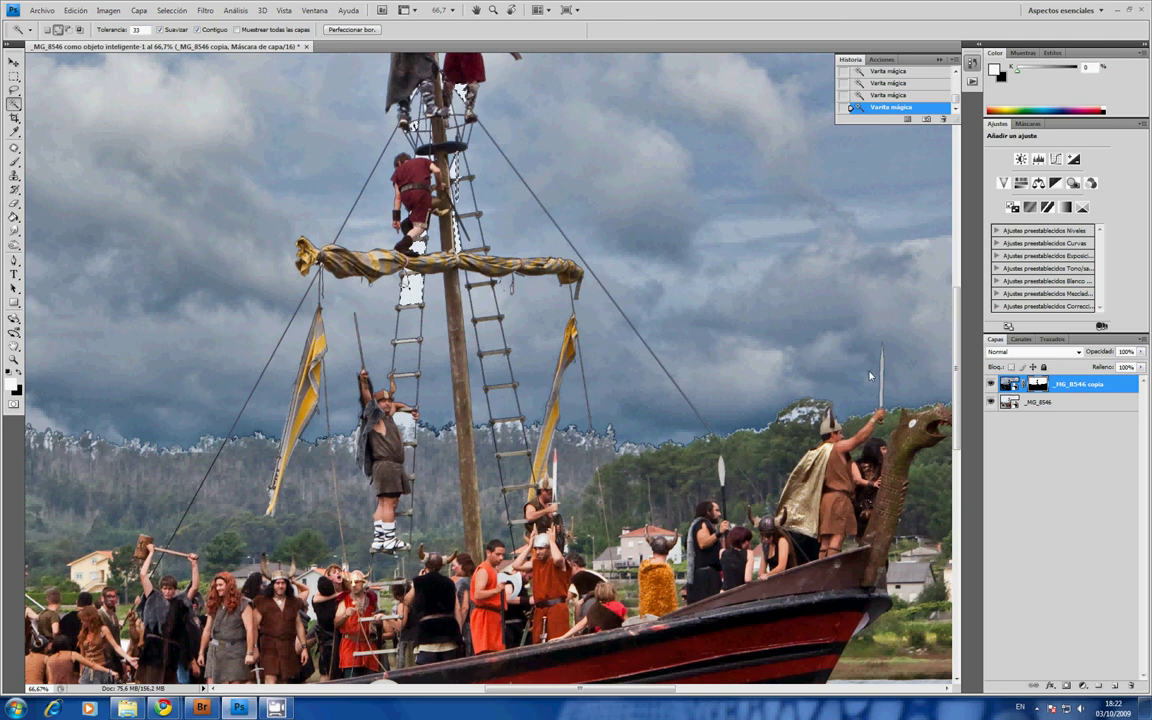
Paint white on the mask over the selected pale gaps beside the ladder
key("b")
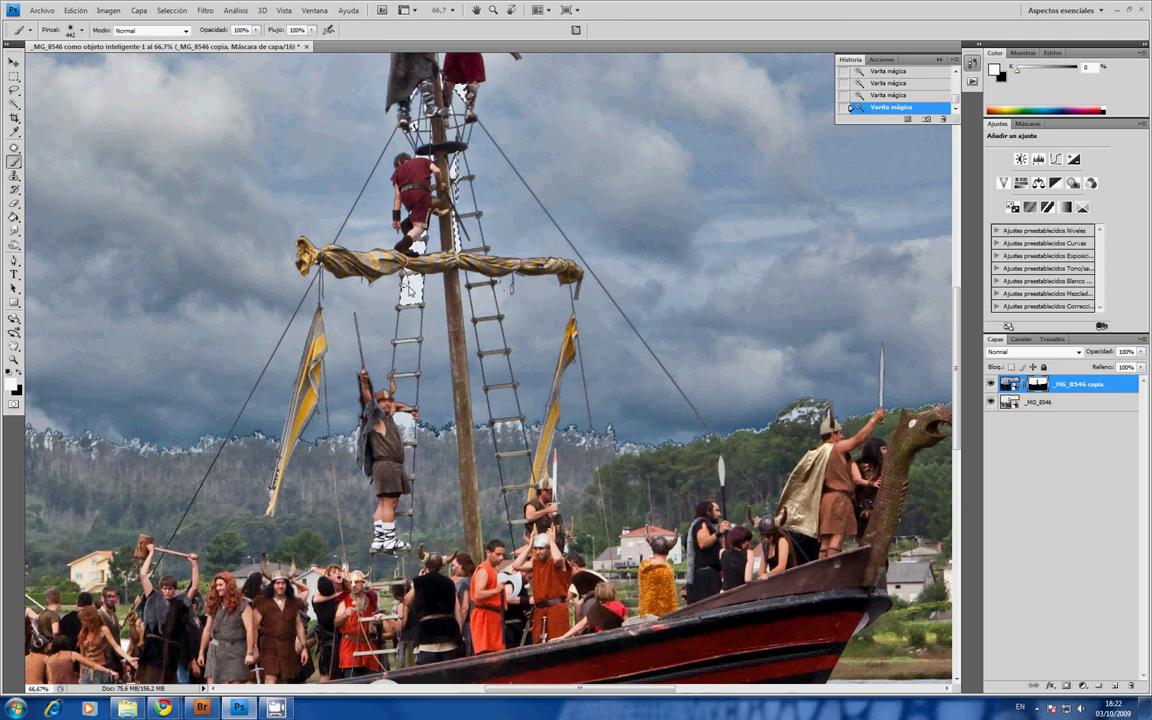
left_click_drag(406, 318, 428, 262)
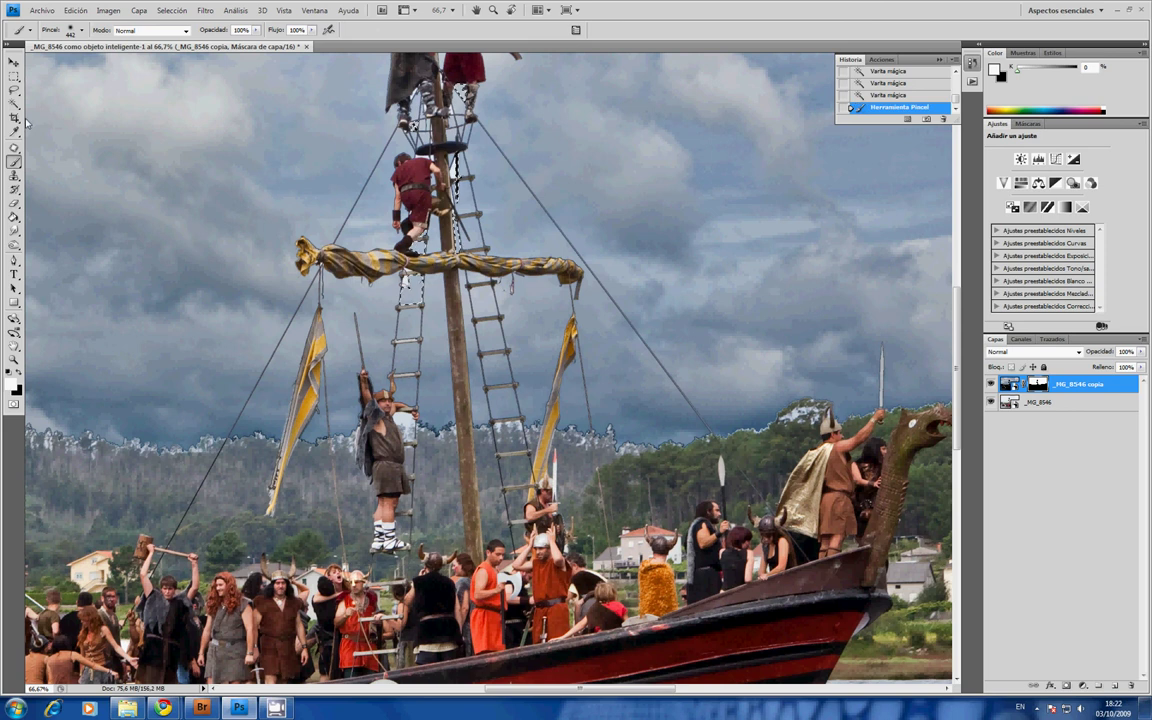
key("w")
left_click(413, 290)
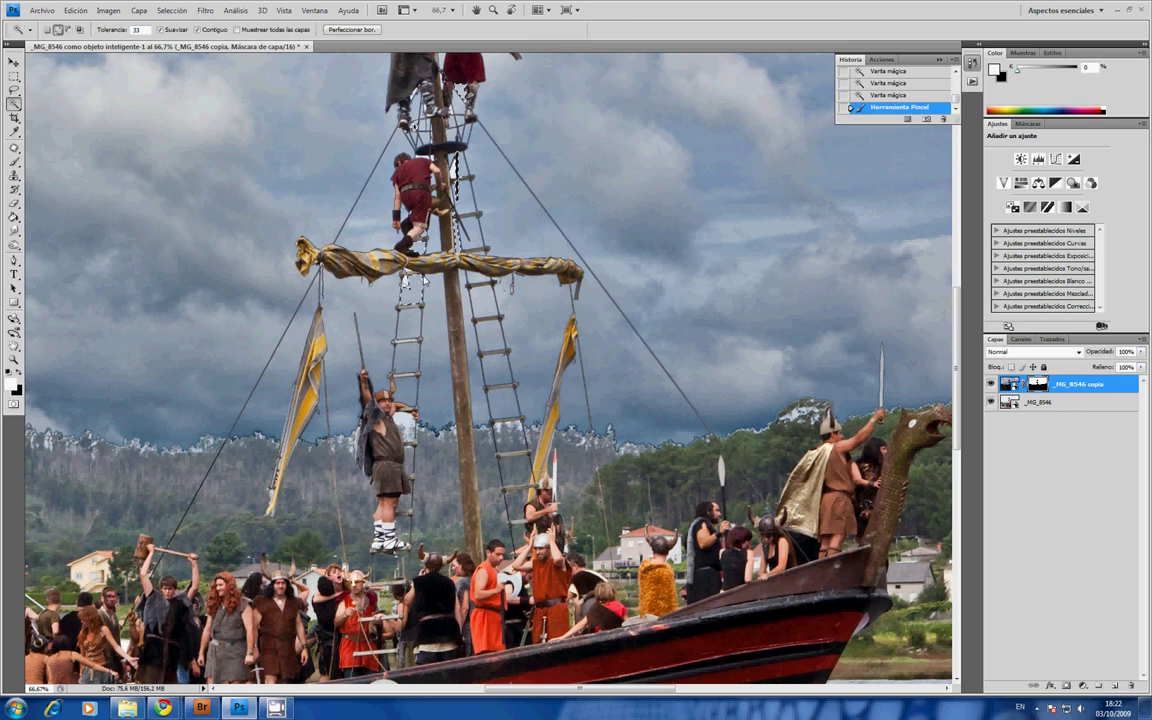
key("ctrl+d")
left_click(415, 289)
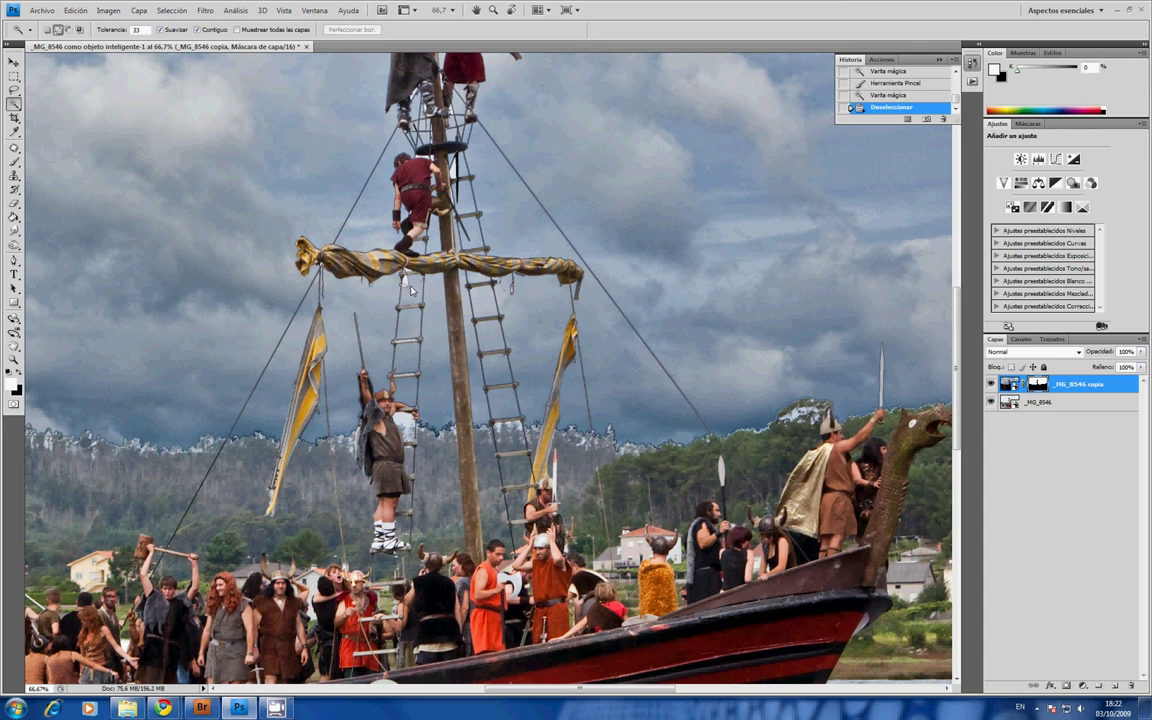
key("b")
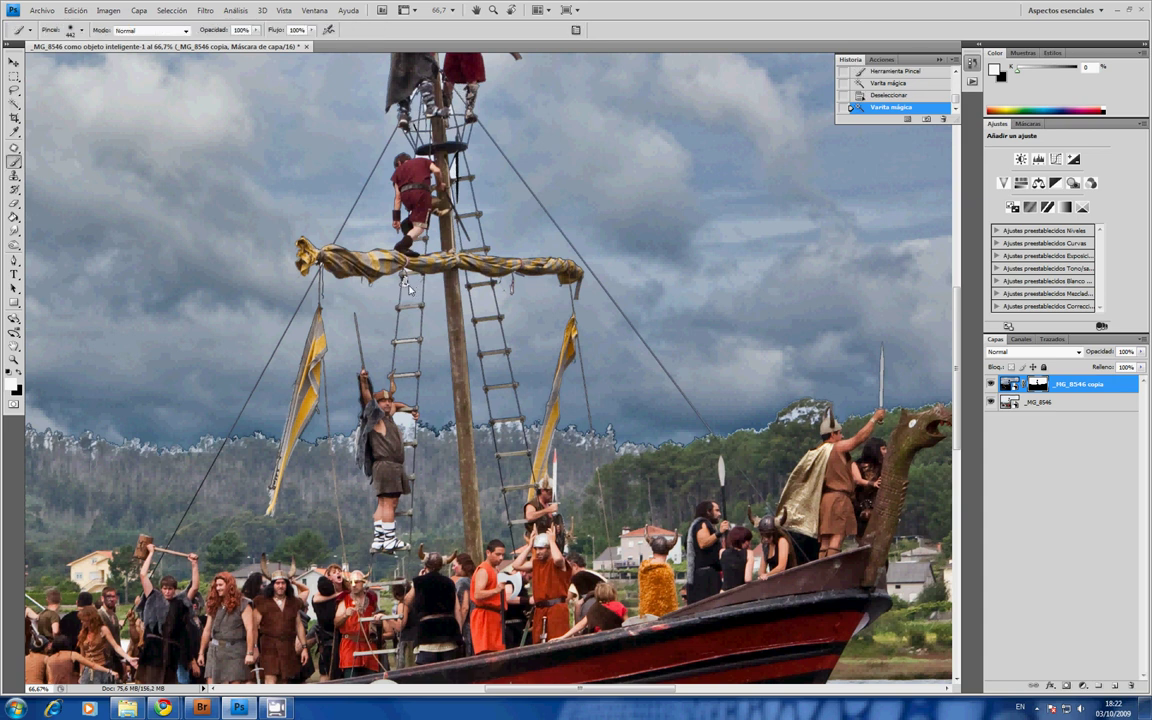
left_click_drag(408, 288, 430, 262)
key("ctrl+d")
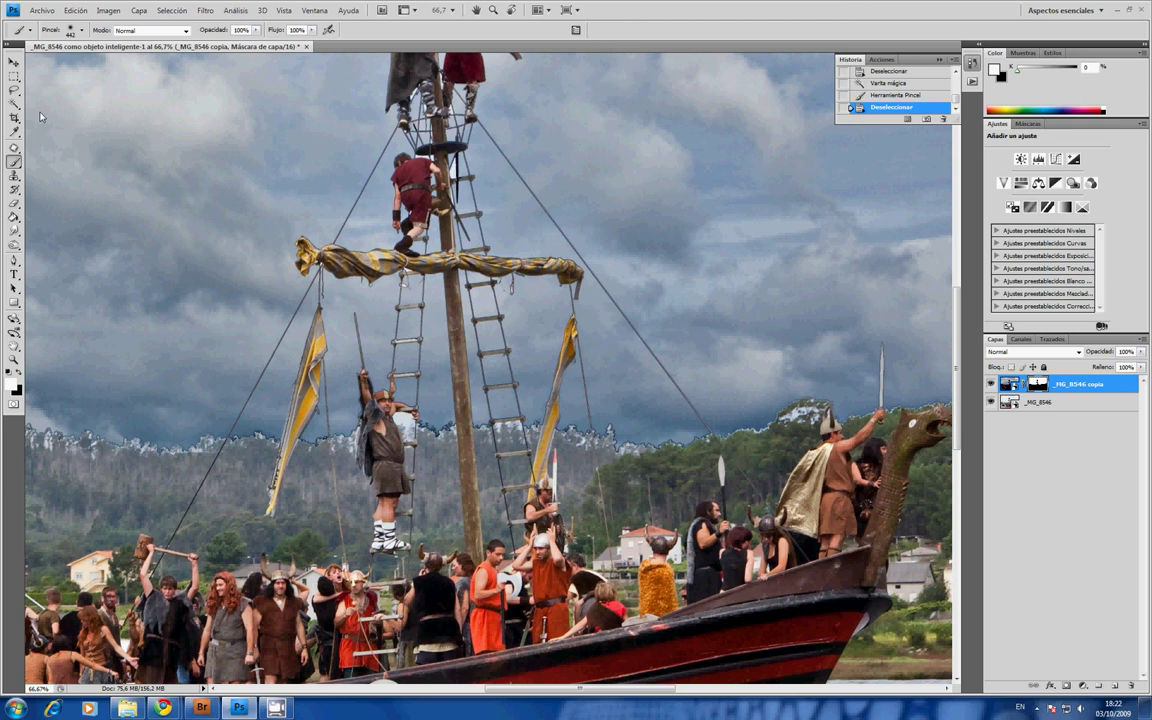
Touch up the mask over the remaining sky near the rigging, deselect, and zoom out
left_click(14, 103)
left_click(454, 172)
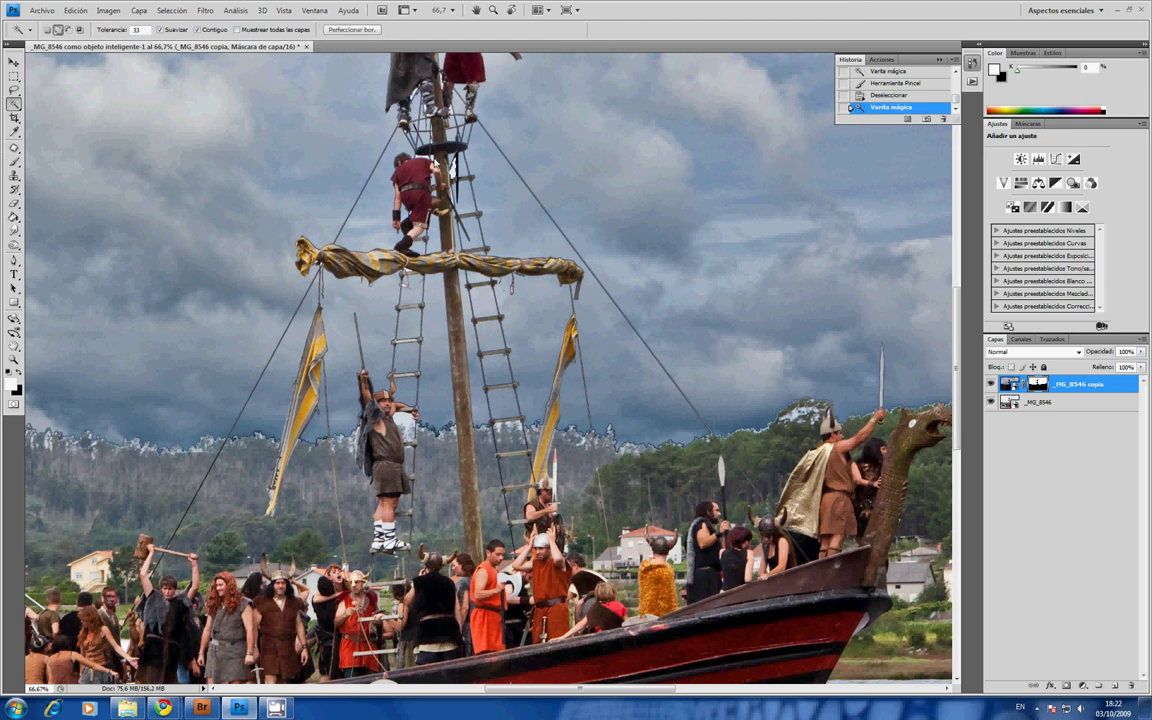
key("ctrl+z")
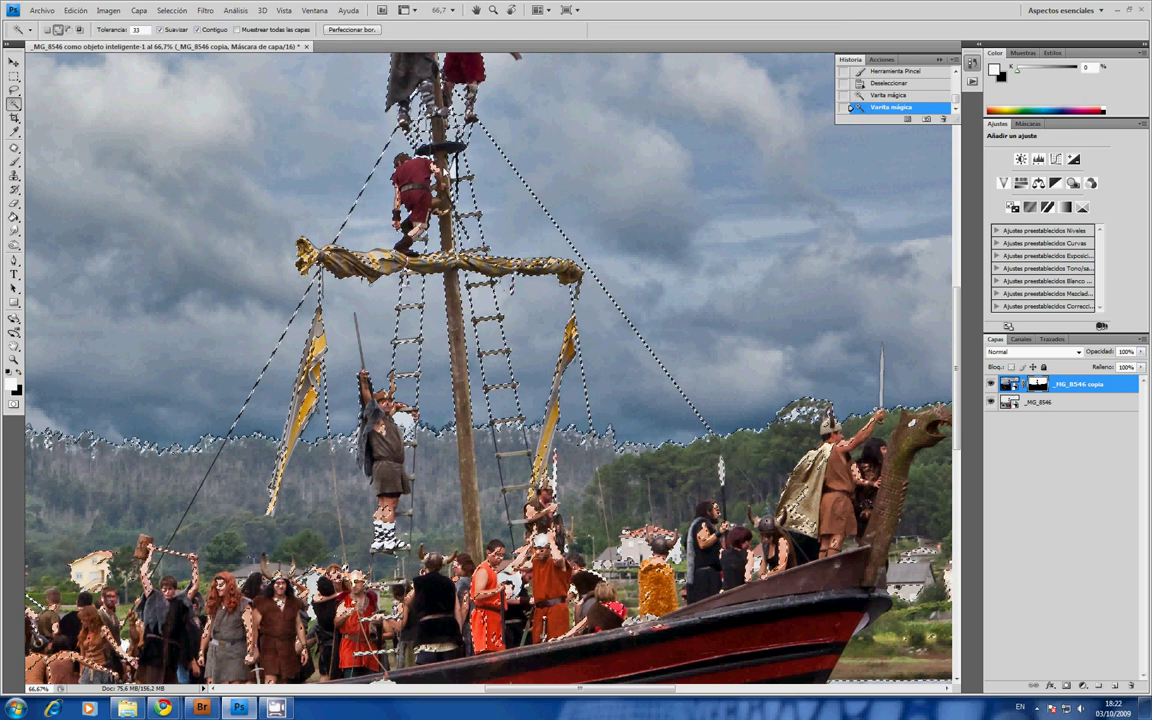
left_click(433, 160)
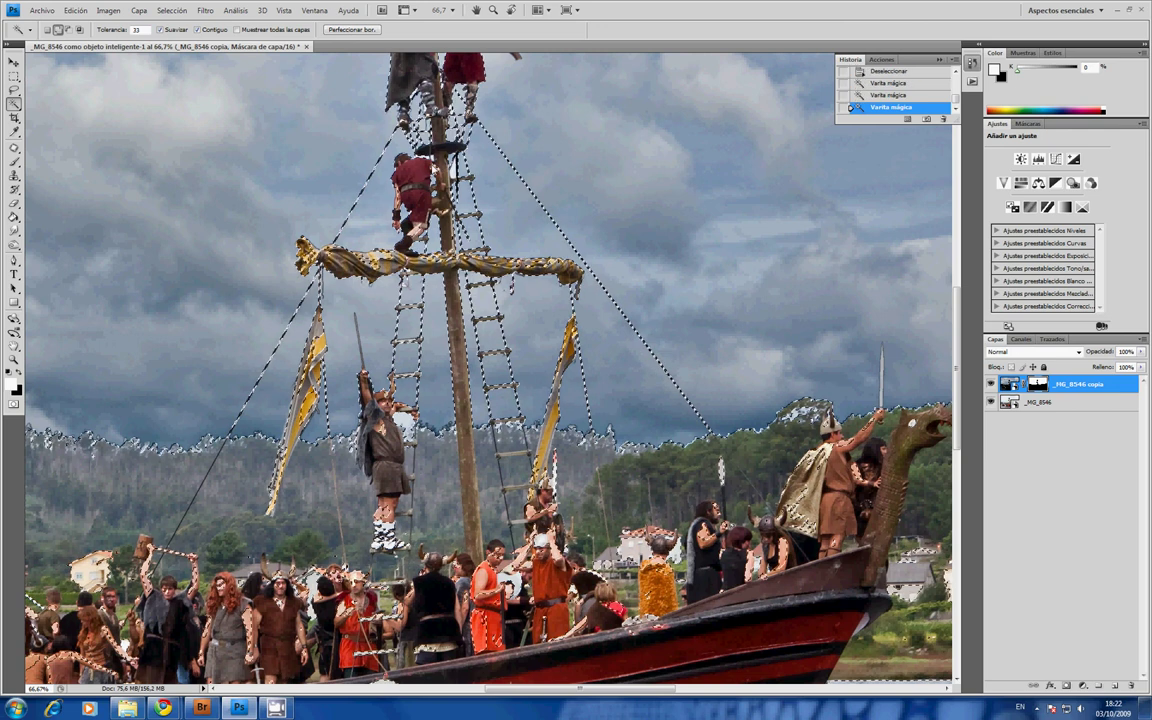
key("ctrl+d")
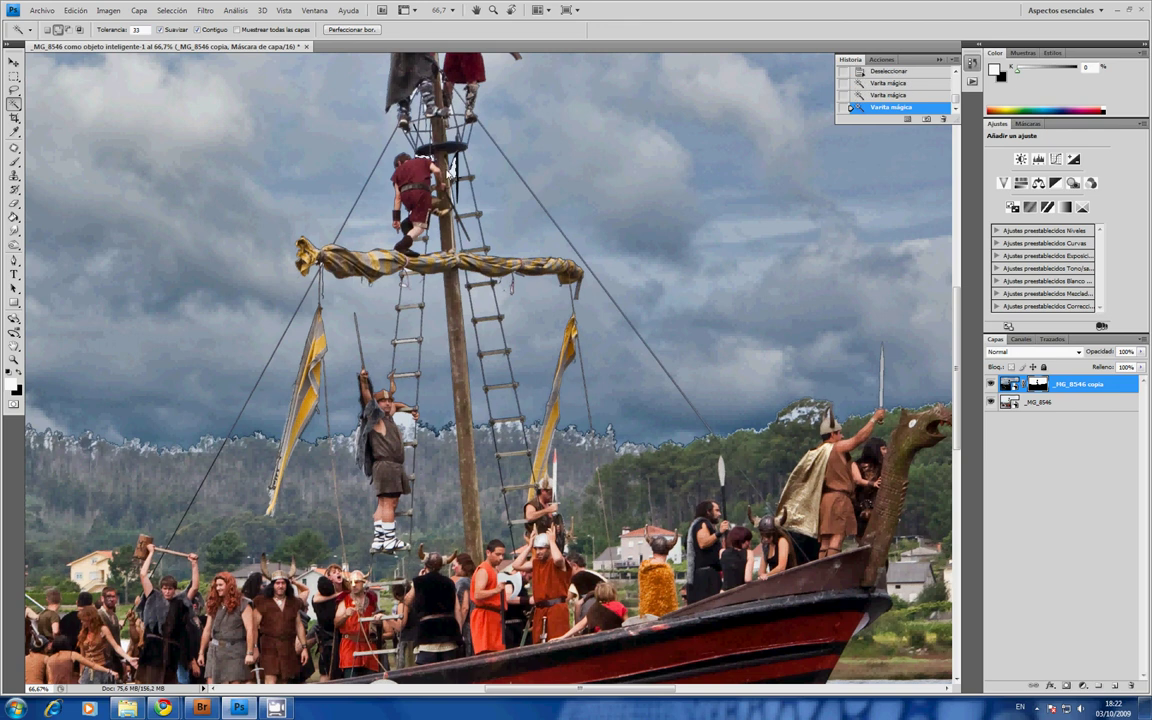
key("b")
left_click(406, 150)
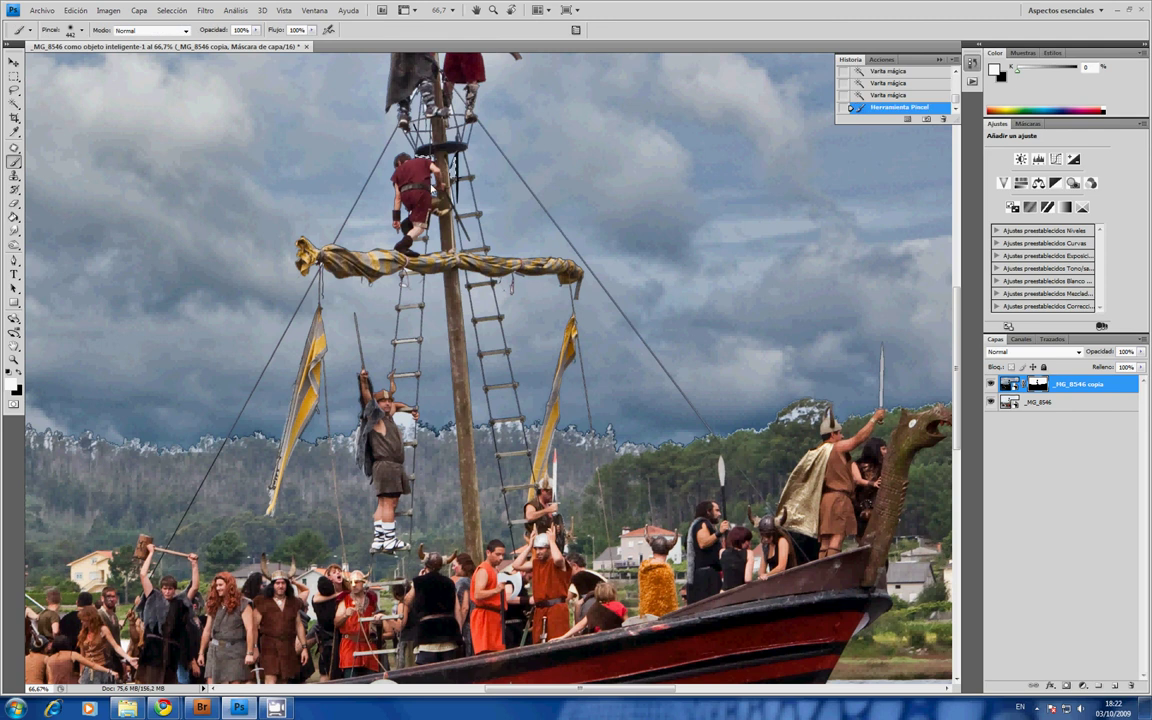
key("ctrl+d")
key("ctrl+minus")
key("ctrl+minus")
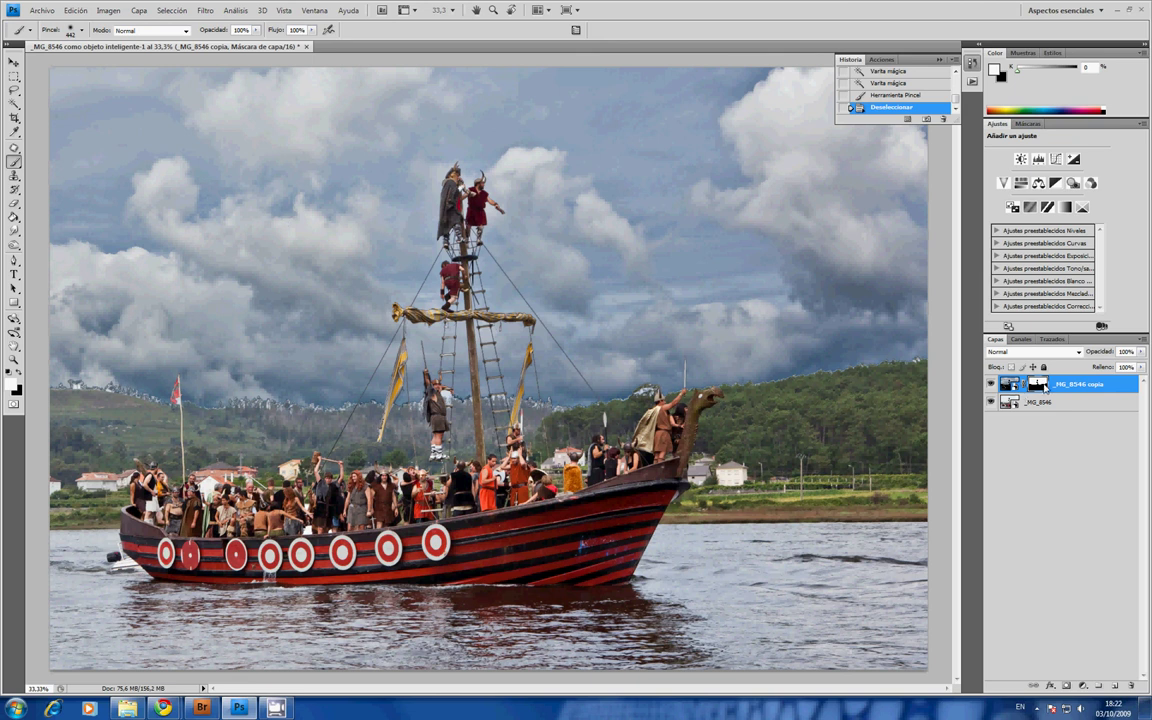
Feather the _MG_8546 copia layer mask by 3 px in the Masks panel
left_click(205, 10)
mouse_move(262, 120)
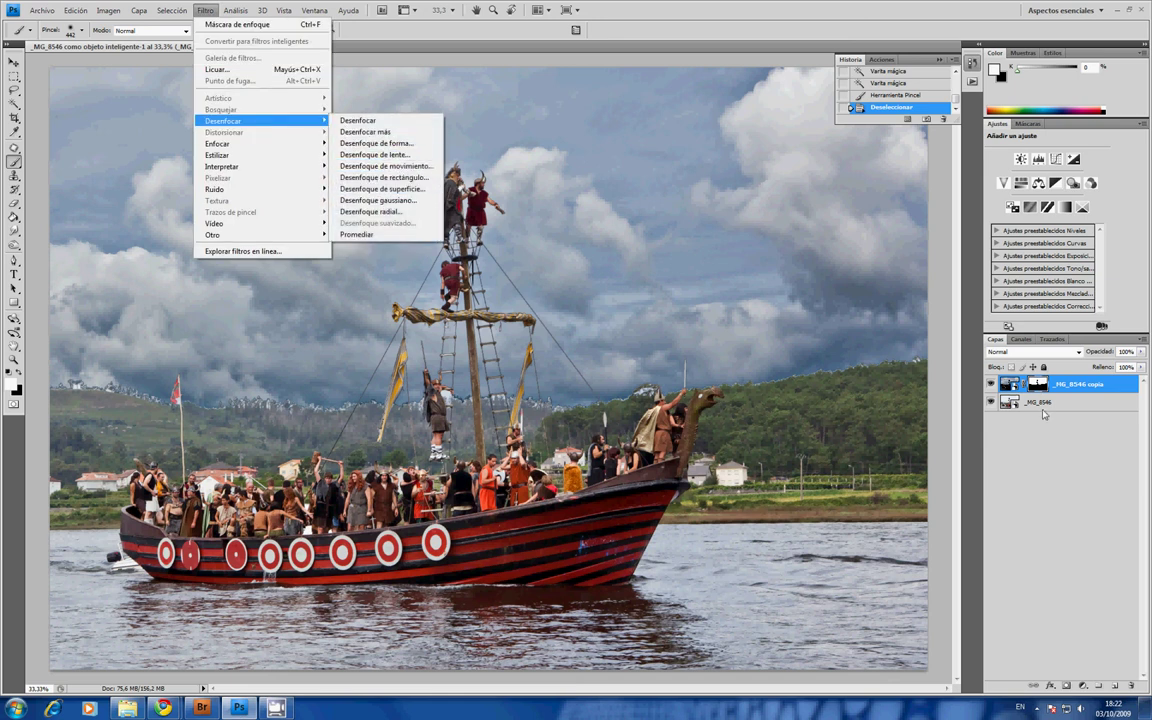
left_click(938, 352)
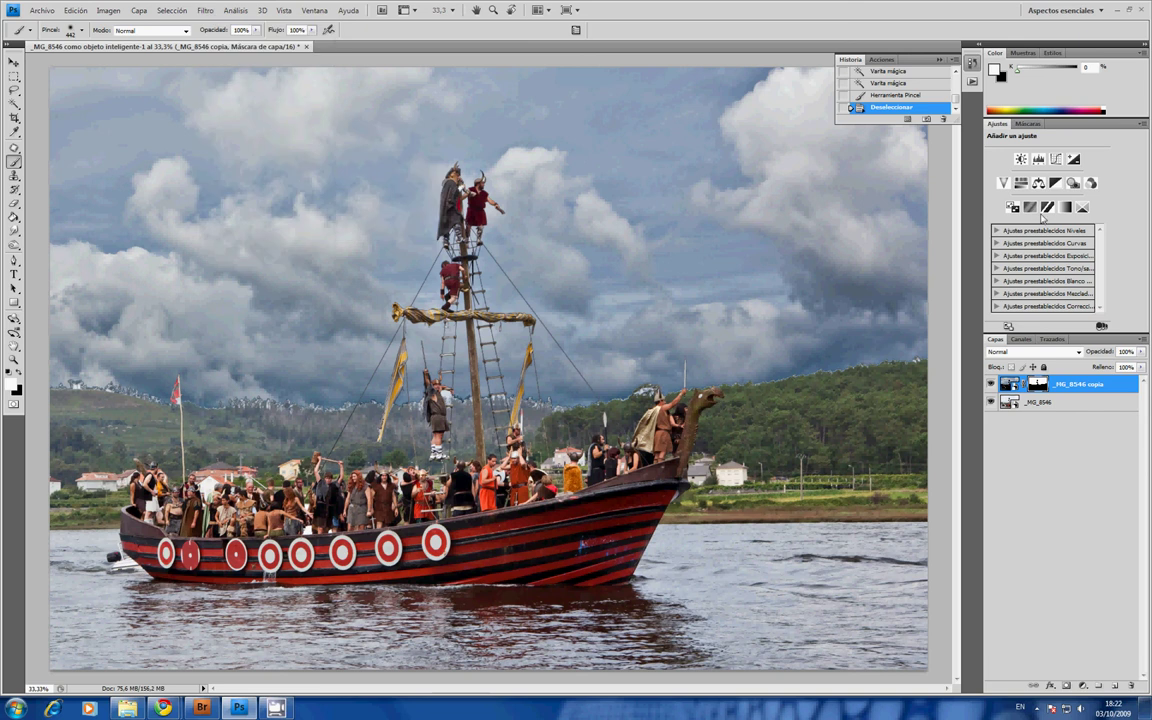
left_click(1027, 125)
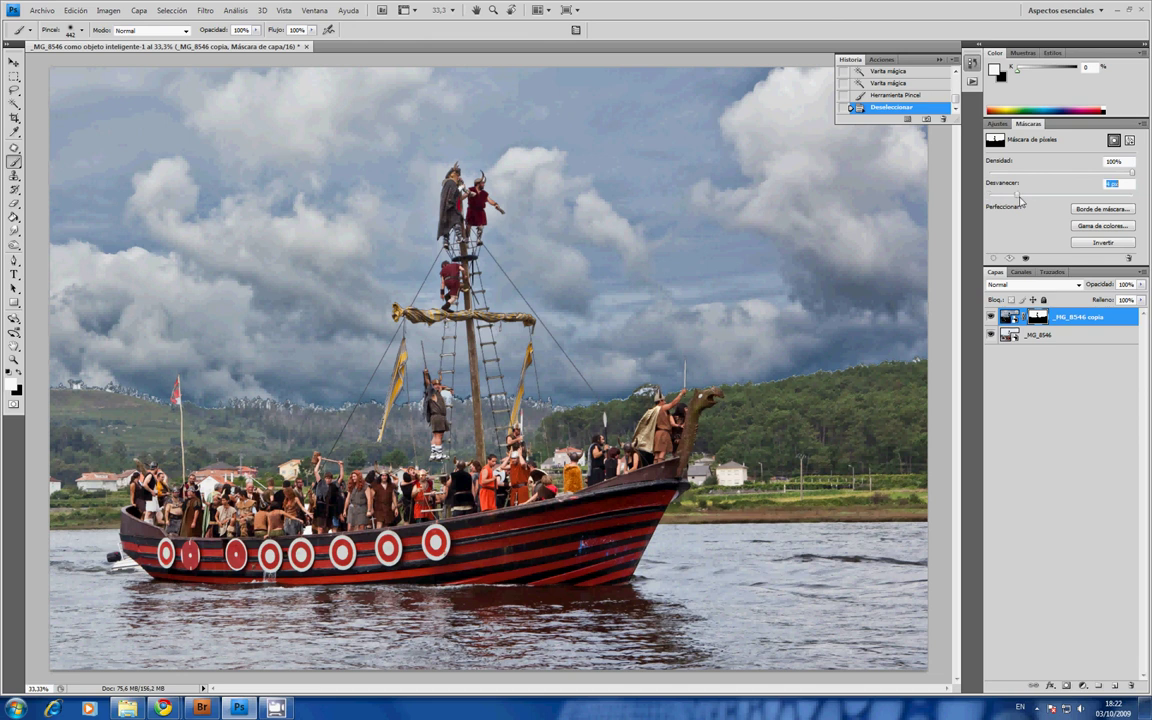
left_click_drag(989, 194, 1010, 195)
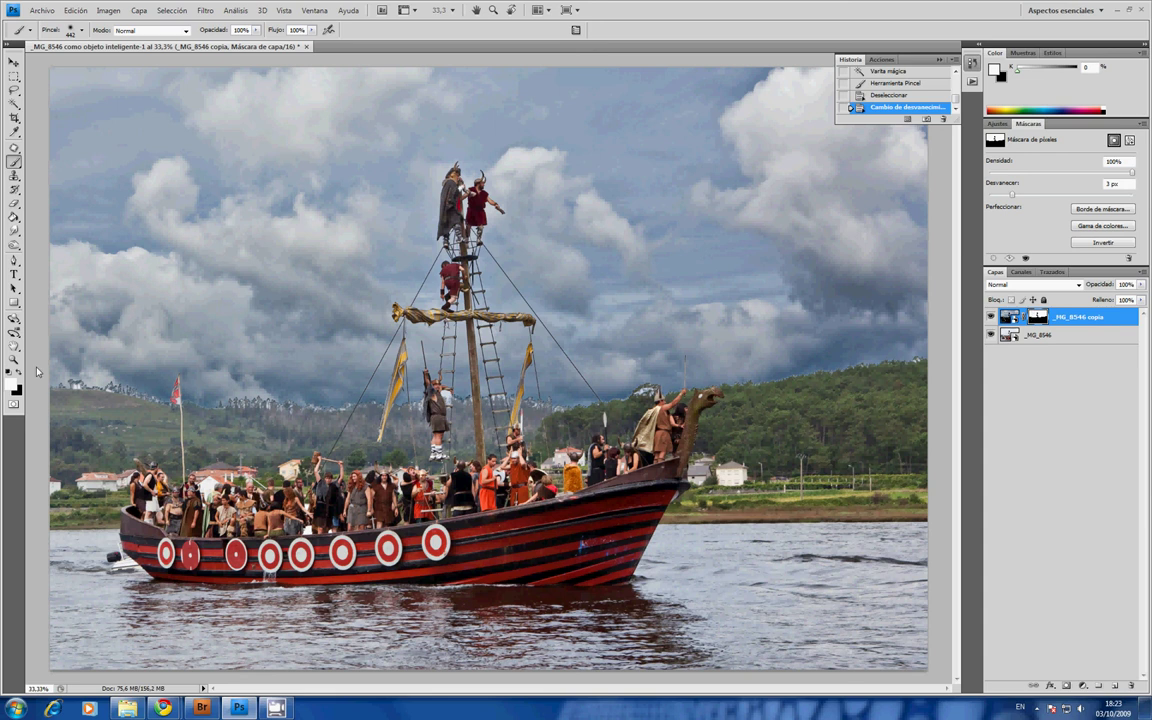
Paint black with a 17%-opacity, 960 px soft brush along the horizon on the _MG_8546 copia mask
key("x")
left_click_drag(256, 30, 209, 48)
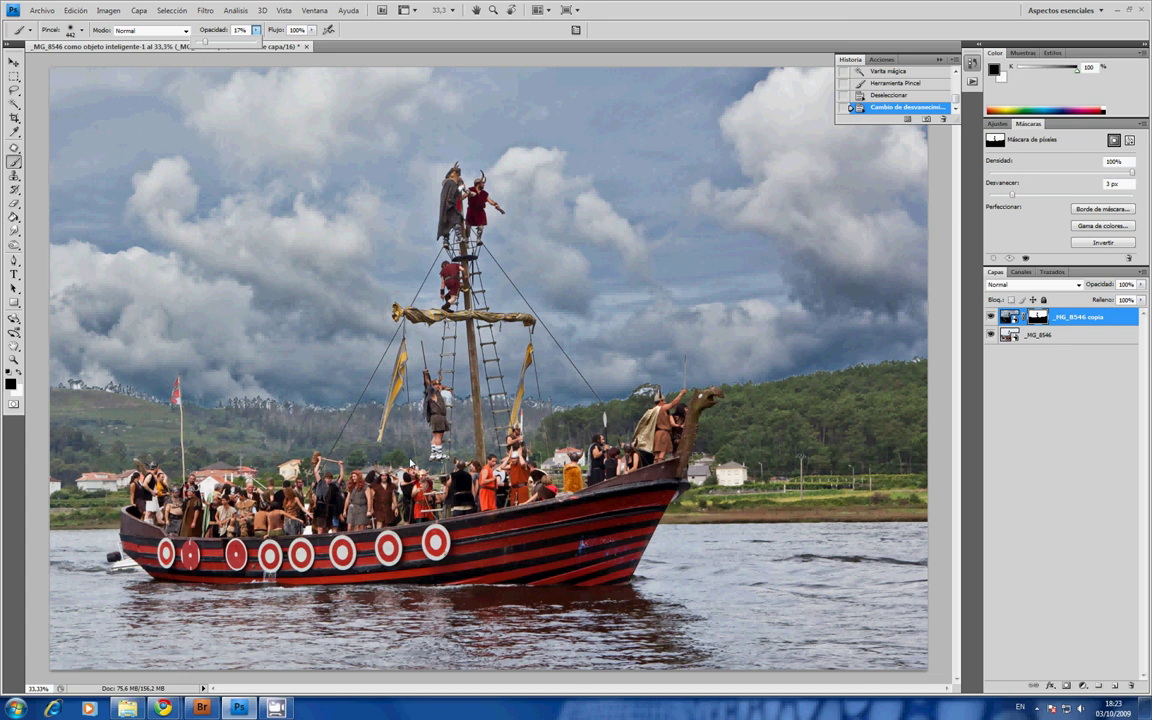
right_click(372, 418)
left_click_drag(478, 472, 487, 471)
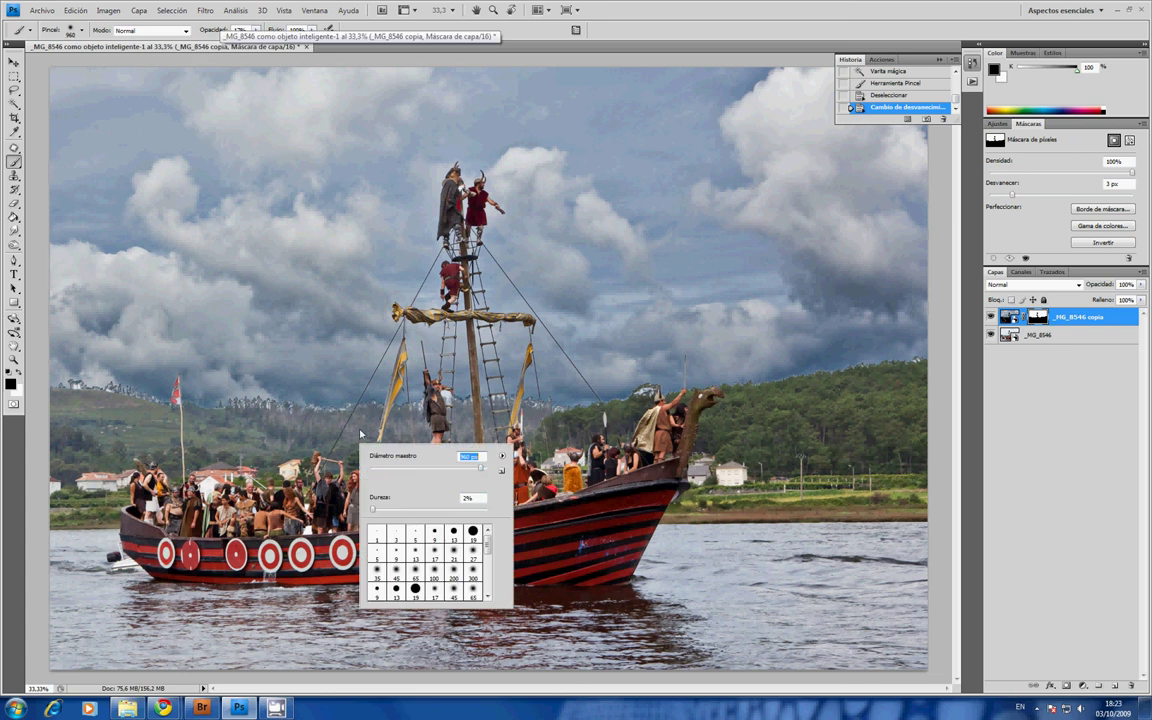
key("Return")
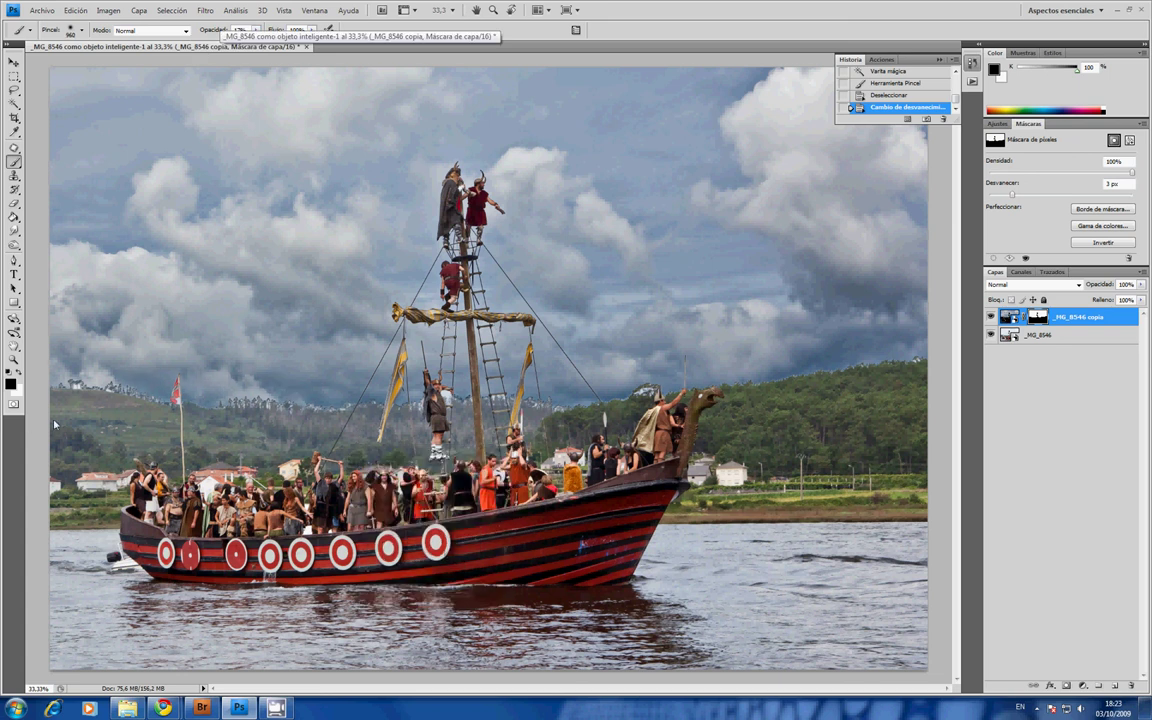
left_click_drag(50, 340, 612, 345)
mouse_move(733, 435)
left_mouse_down()
mouse_move(700, 345)
mouse_move(810, 320)
mouse_move(739, 461)
mouse_move(834, 447)
left_mouse_up()
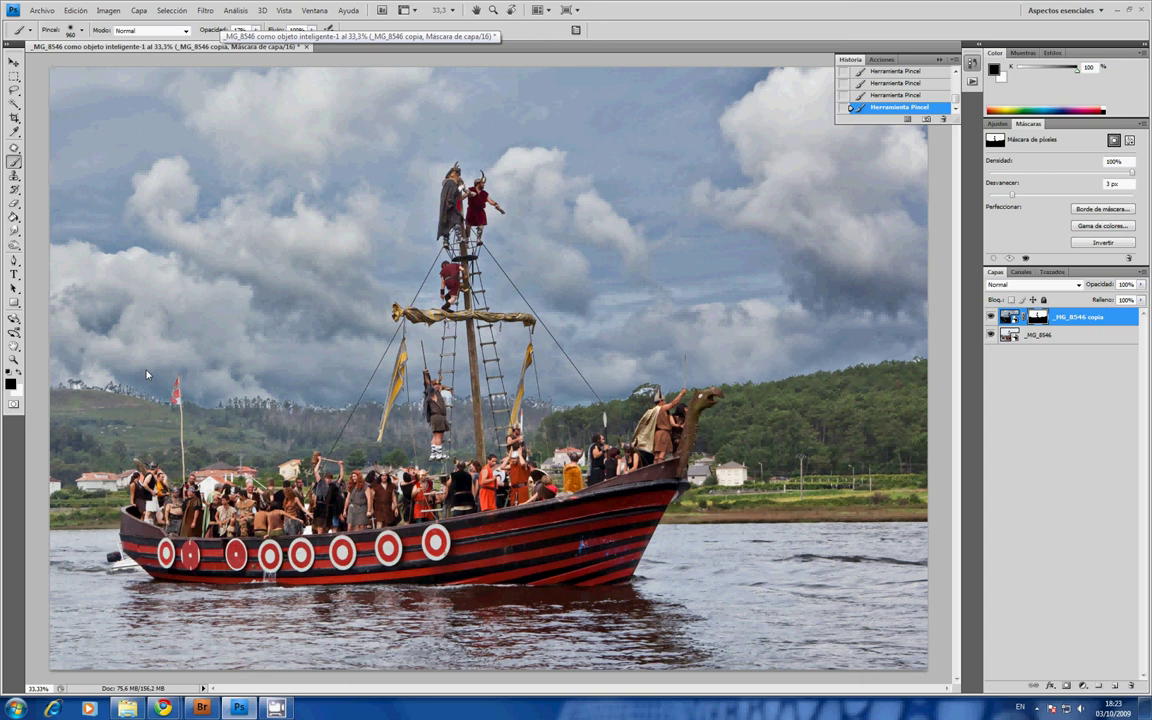
Zoom out, then back in slightly to settle the view at 25%
key("ctrl+minus")
key("ctrl+minus")
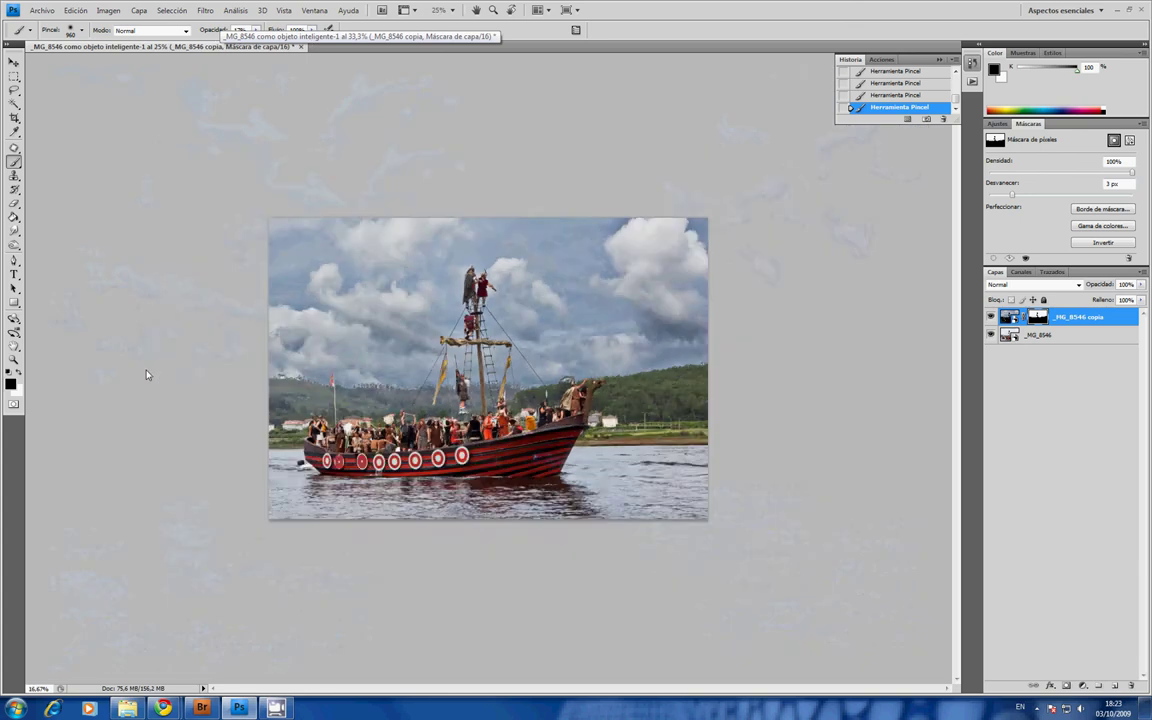
key("ctrl+minus")
key("ctrl+plus")
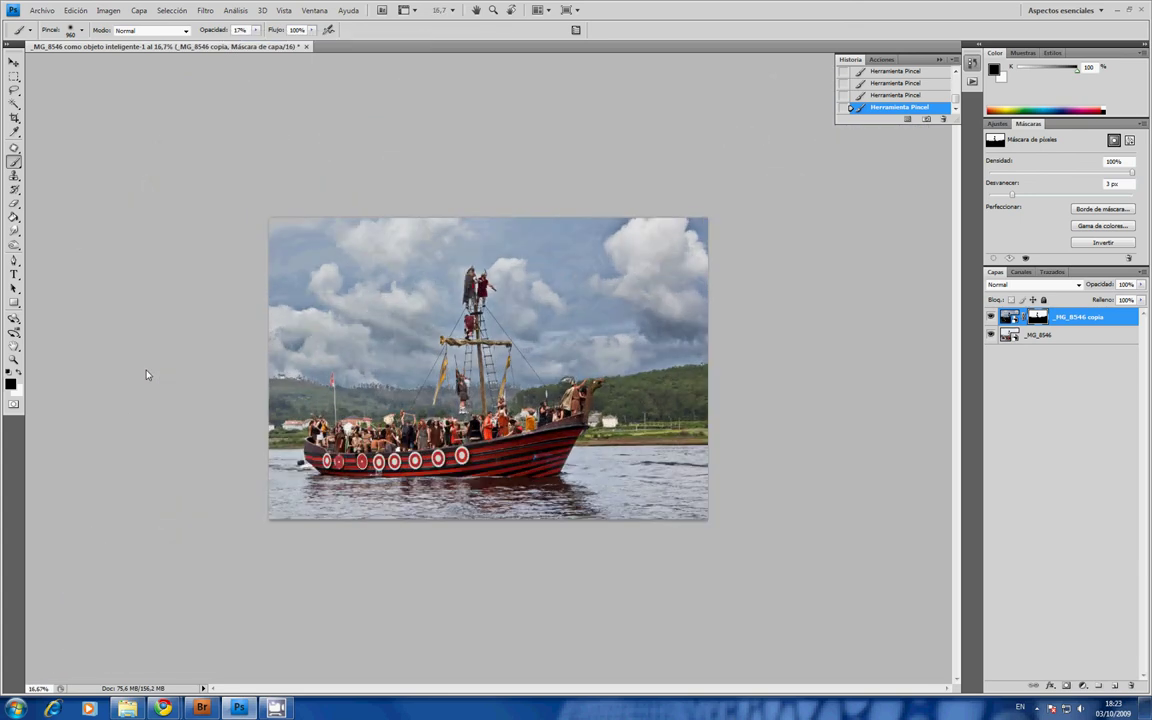
key("ctrl+plus")
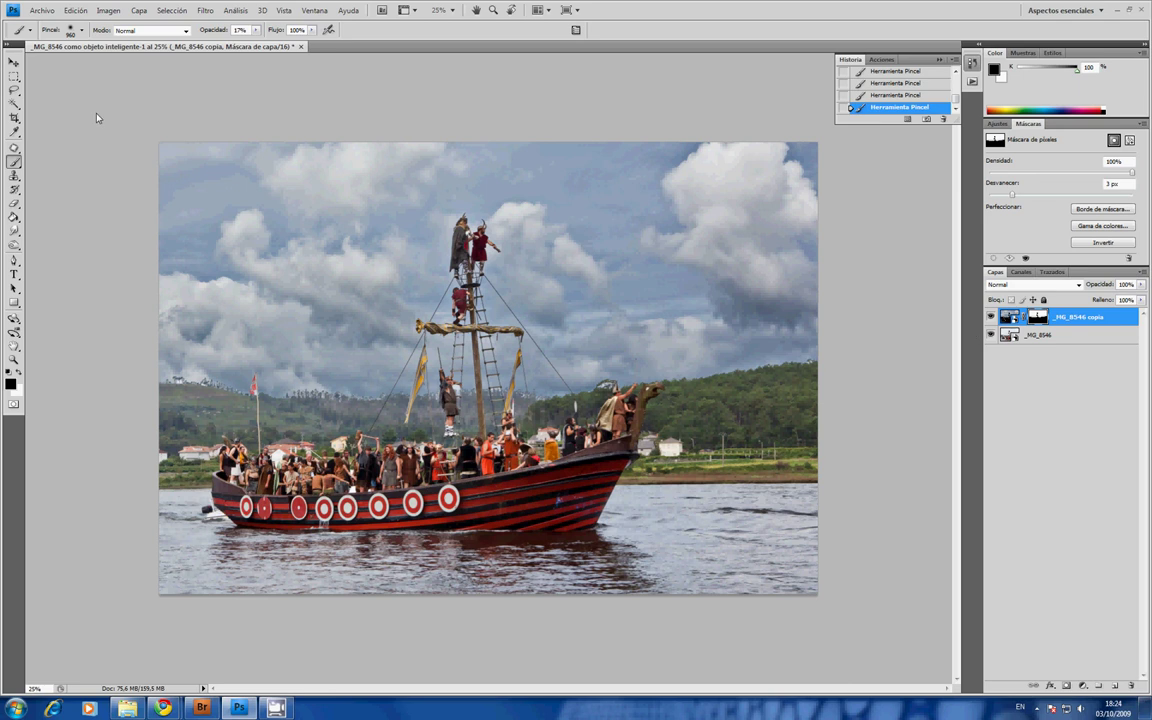
Lasso-select the water below the ship's hull
left_click(14, 90)
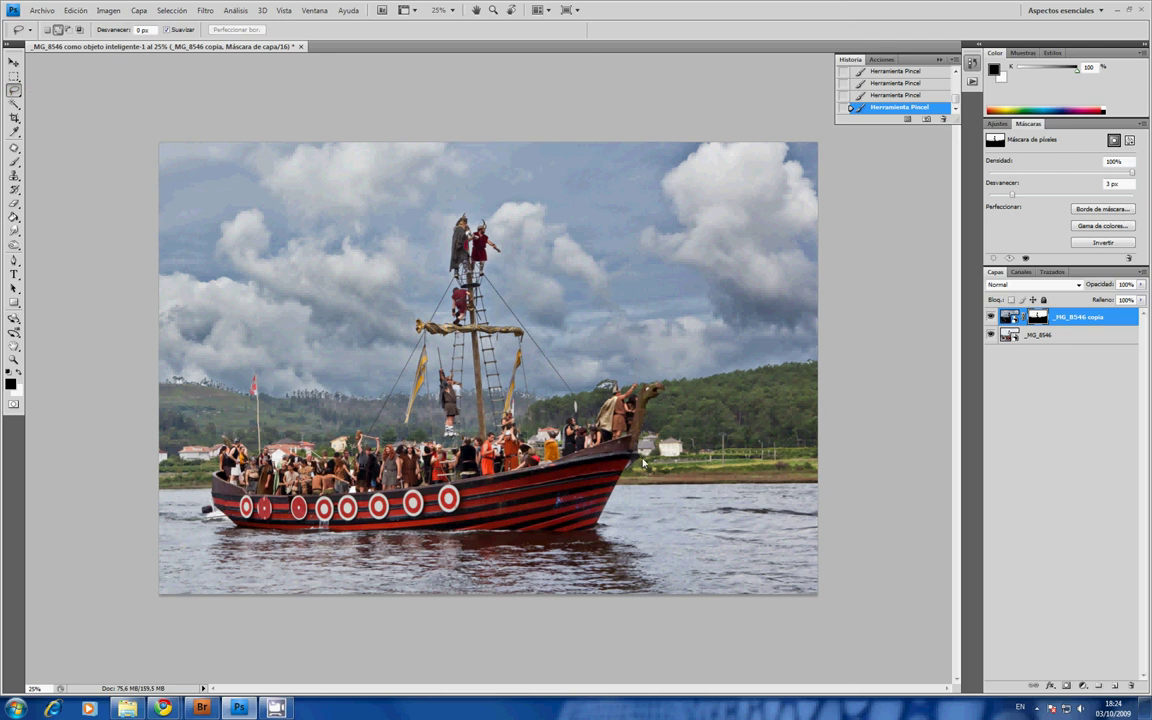
left_click_drag(617, 492, 543, 539)
left_click_drag(435, 535, 178, 494)
left_click_drag(178, 494, 855, 587)
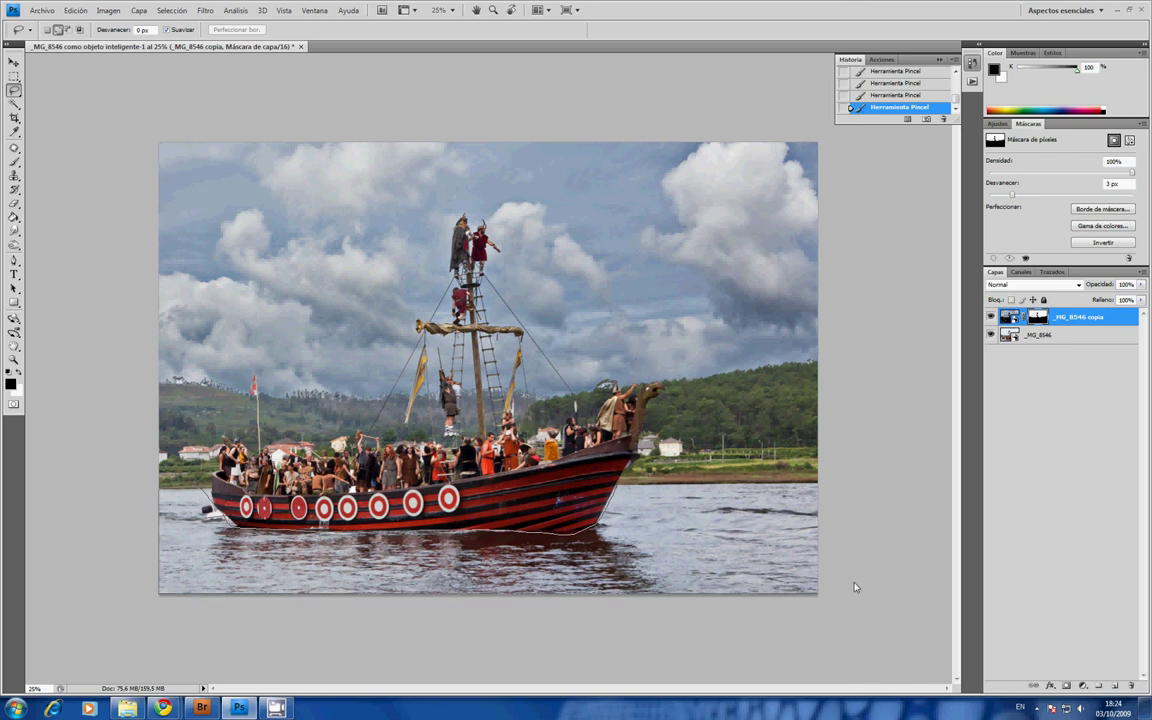
left_click_drag(842, 496, 625, 490)
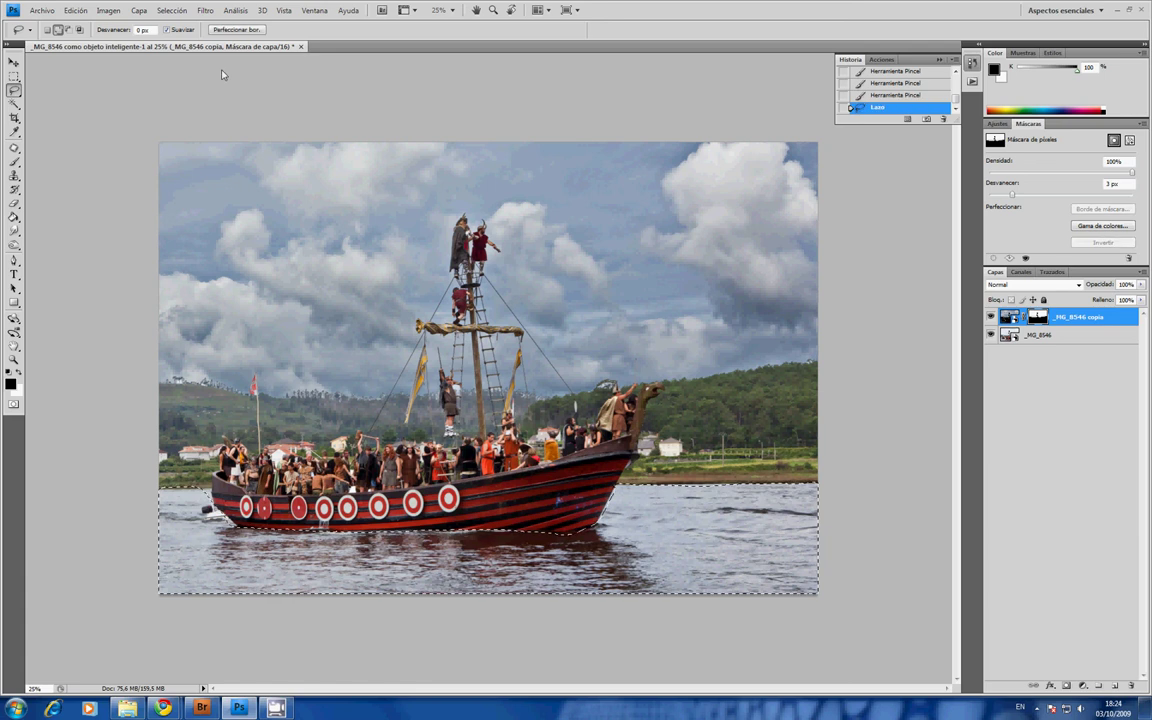
Add a Levels adjustment layer, Niveles 1, from the water selection
left_click(139, 11)
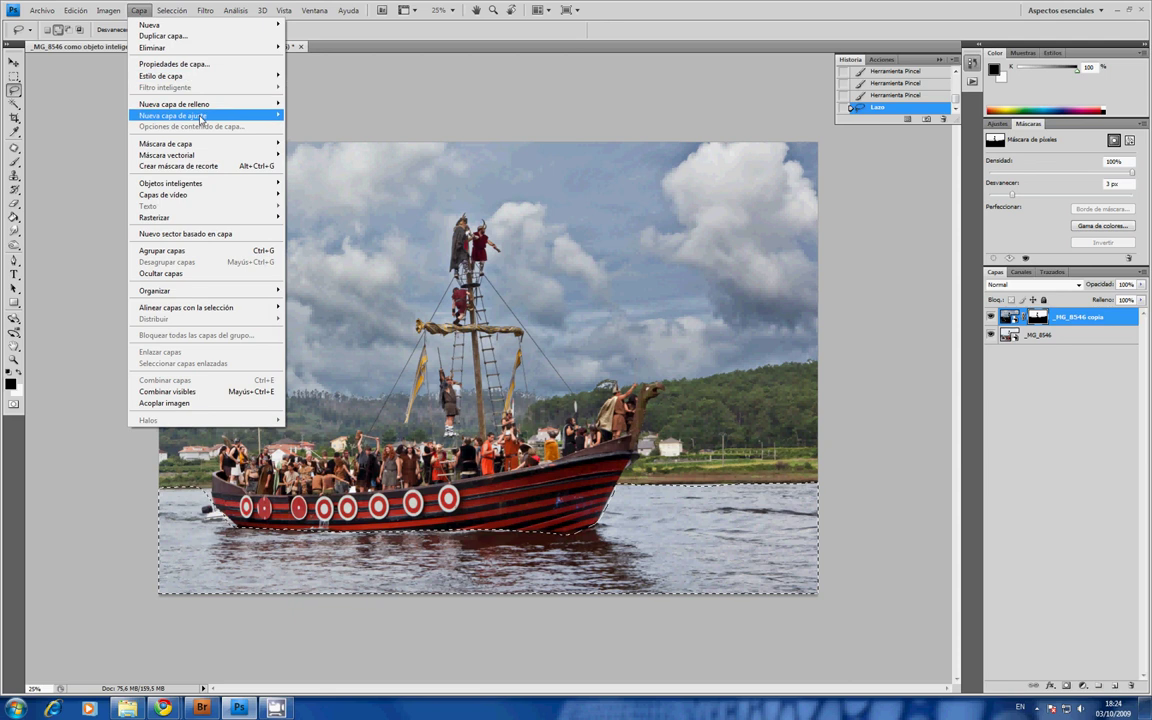
left_click(300, 115)
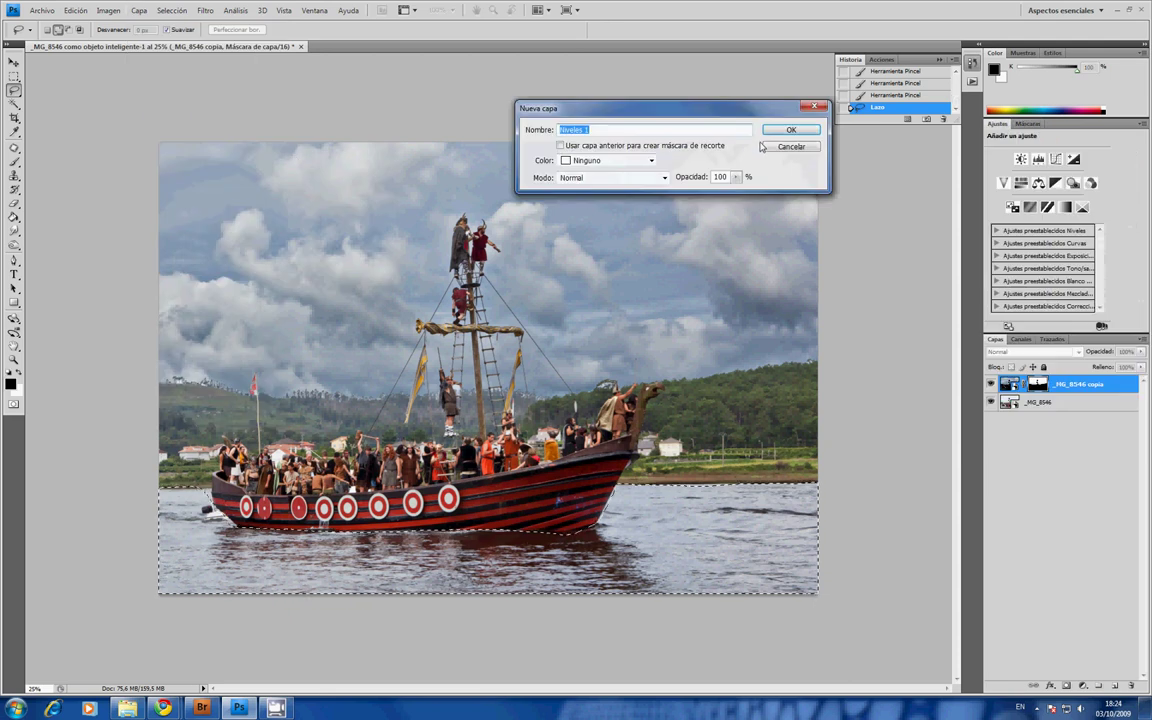
left_click(789, 131)
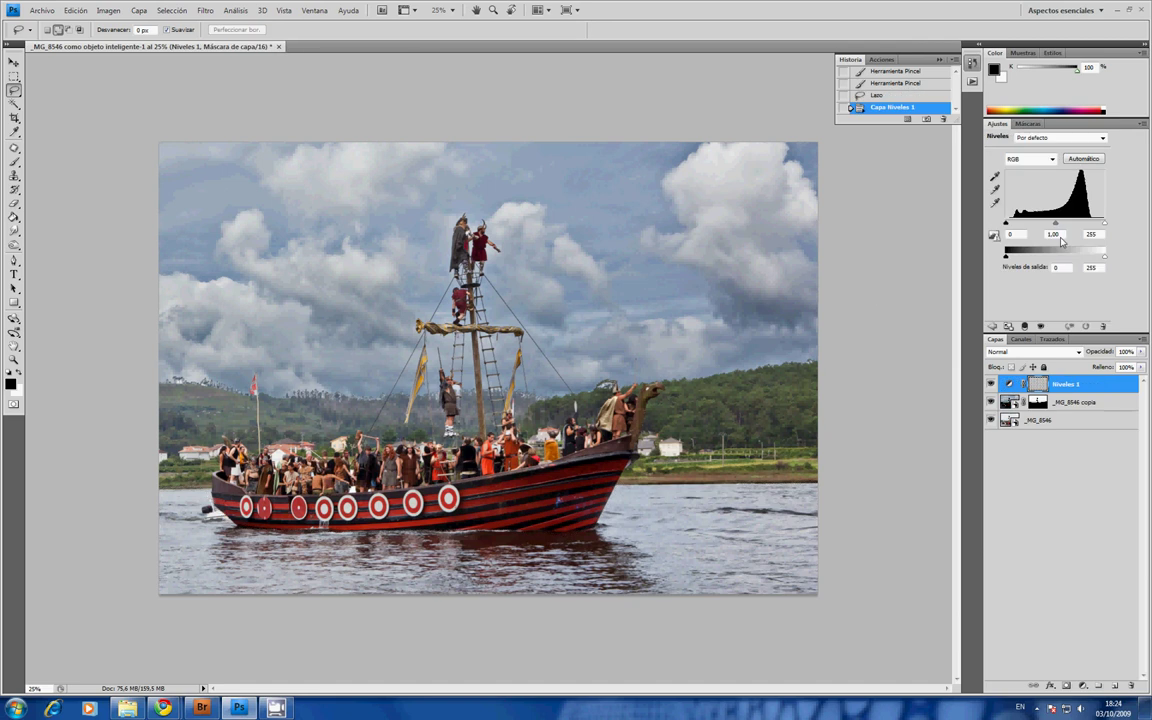
Roughly move the Levels white and black points, toggling the layer to compare the water
left_click(1007, 224)
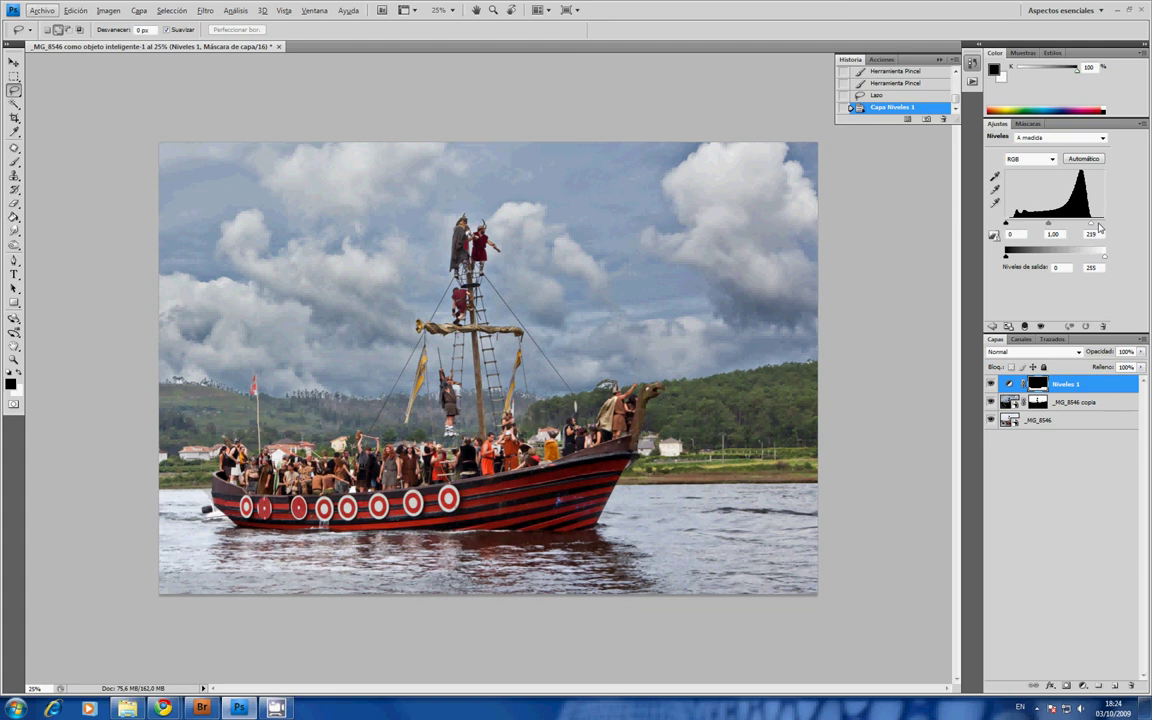
left_click_drag(1093, 228, 1096, 229)
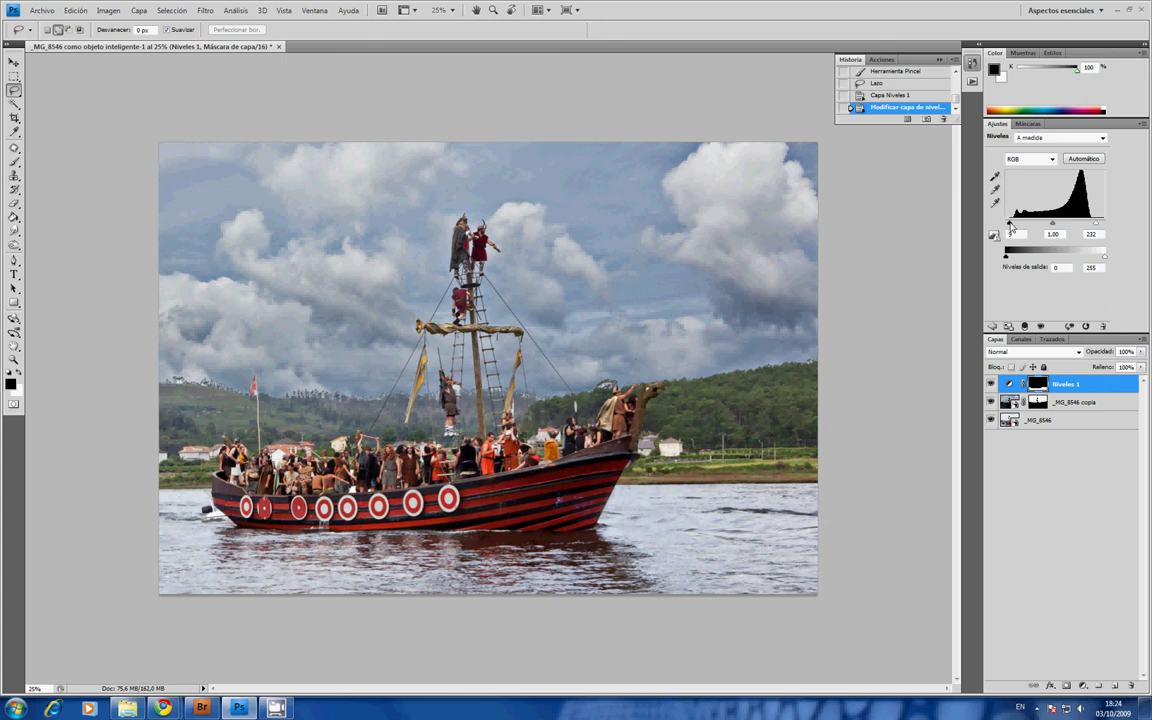
left_click_drag(1007, 224, 1057, 224)
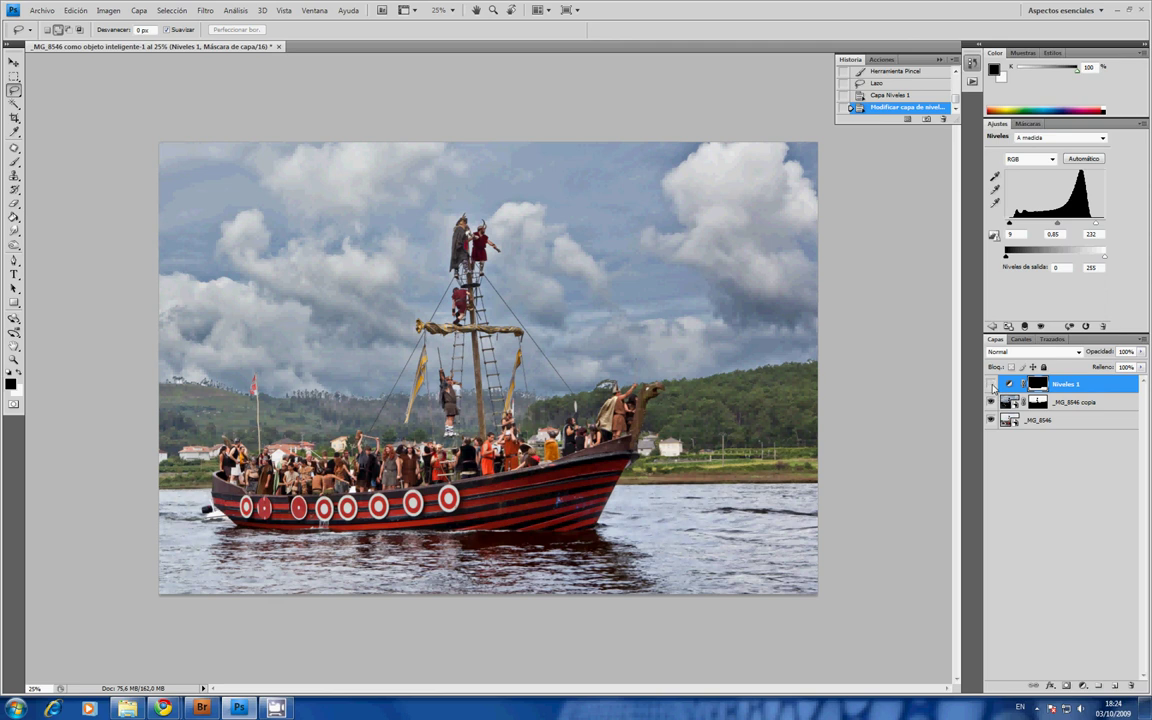
left_click(991, 384)
left_click(991, 384)
left_click(991, 384)
left_click(991, 384)
left_click(991, 384)
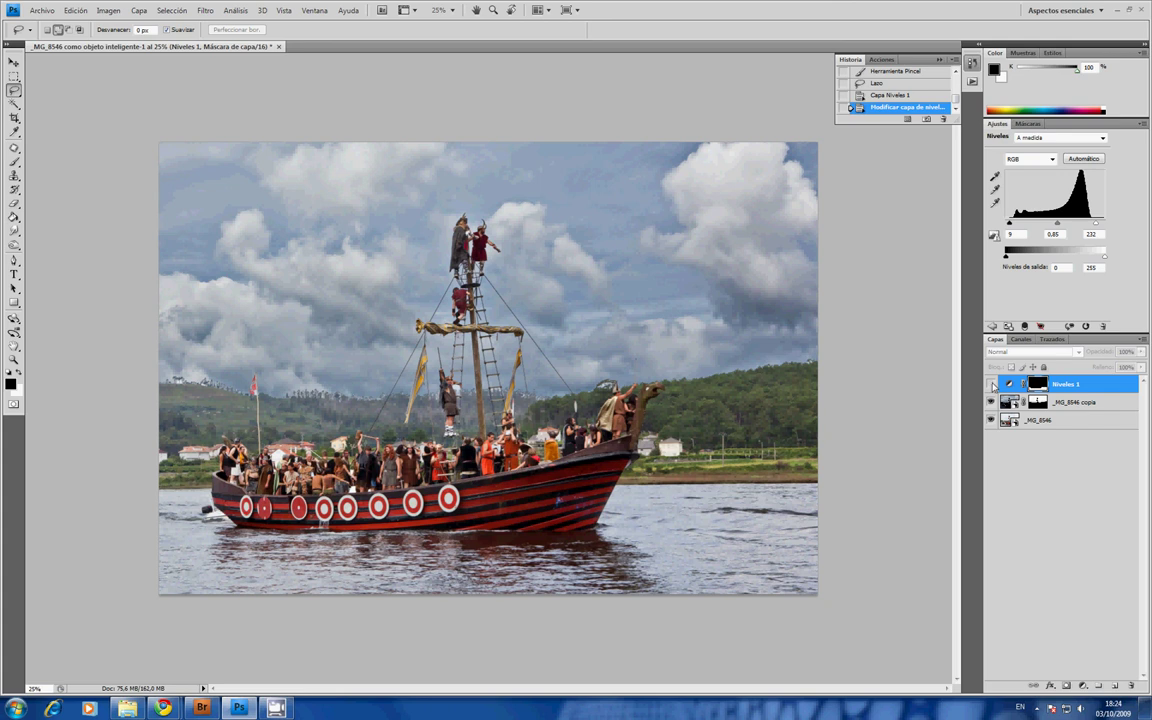
left_click(991, 384)
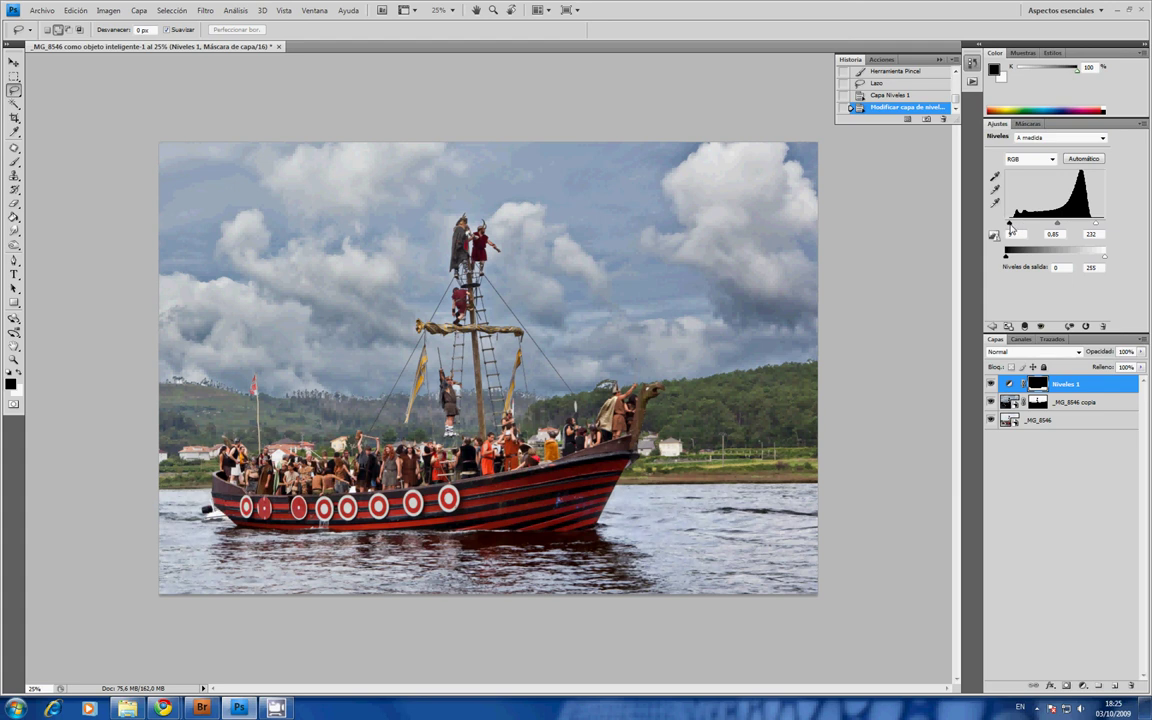
Fine-tune the Levels black point to 17 and white point to 223 while previewing clipping
left_click_drag(1010, 228, 1017, 231)
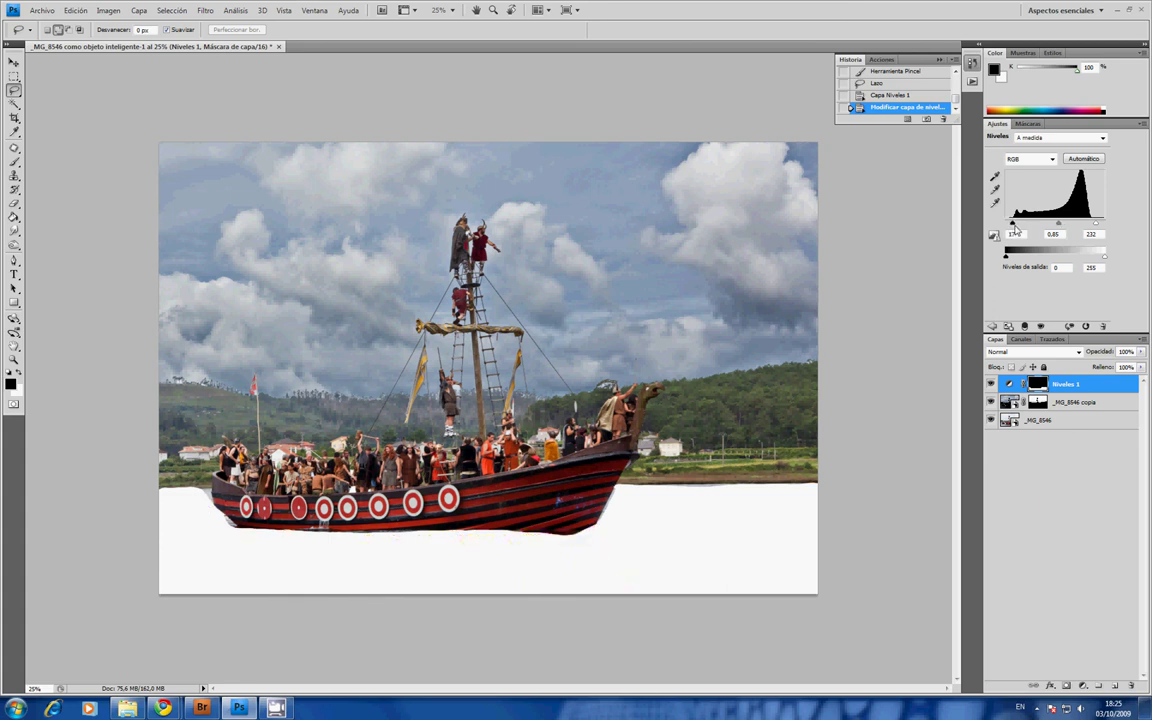
left_click_drag(1017, 231, 1012, 231)
left_click_drag(1097, 222, 1090, 228)
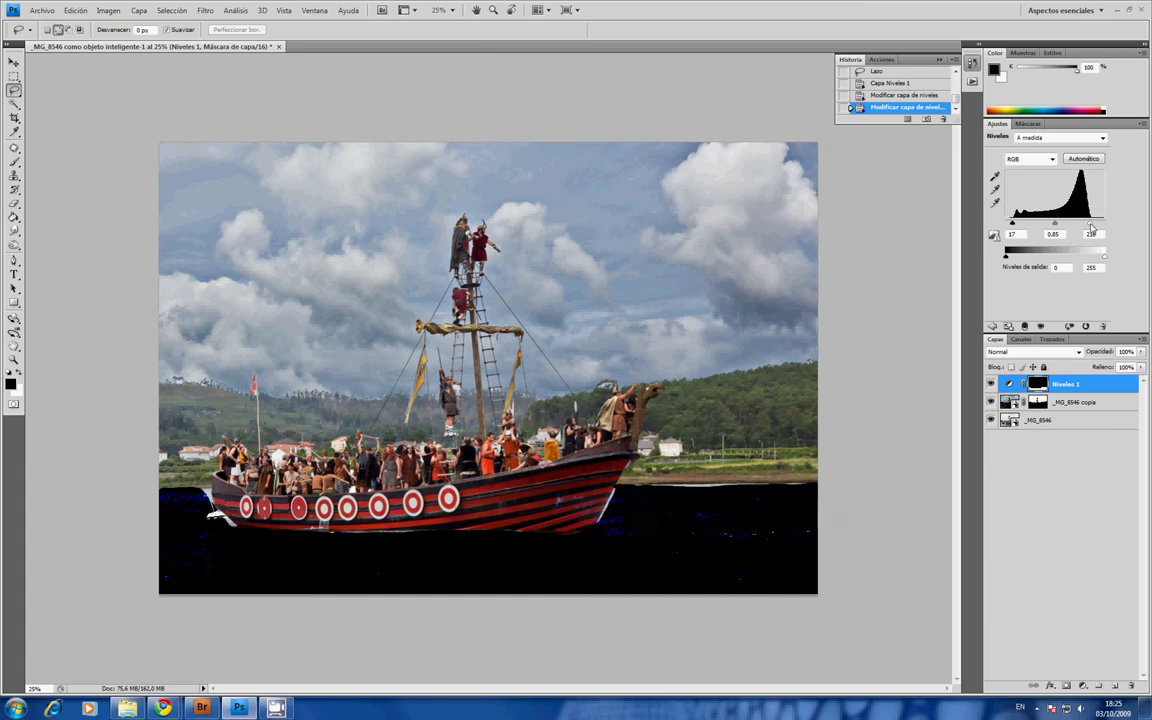
left_click_drag(1090, 228, 1093, 224)
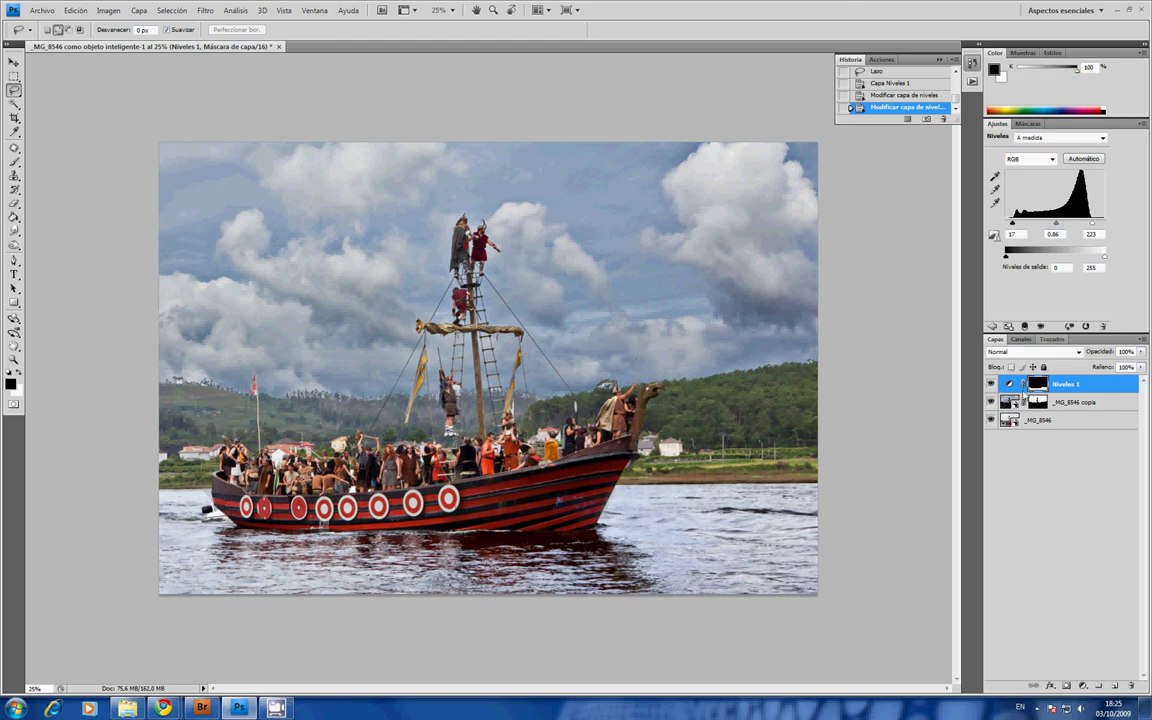
Set the Niveles 1 layer's blend mode to Luminosidad
left_click(1067, 353)
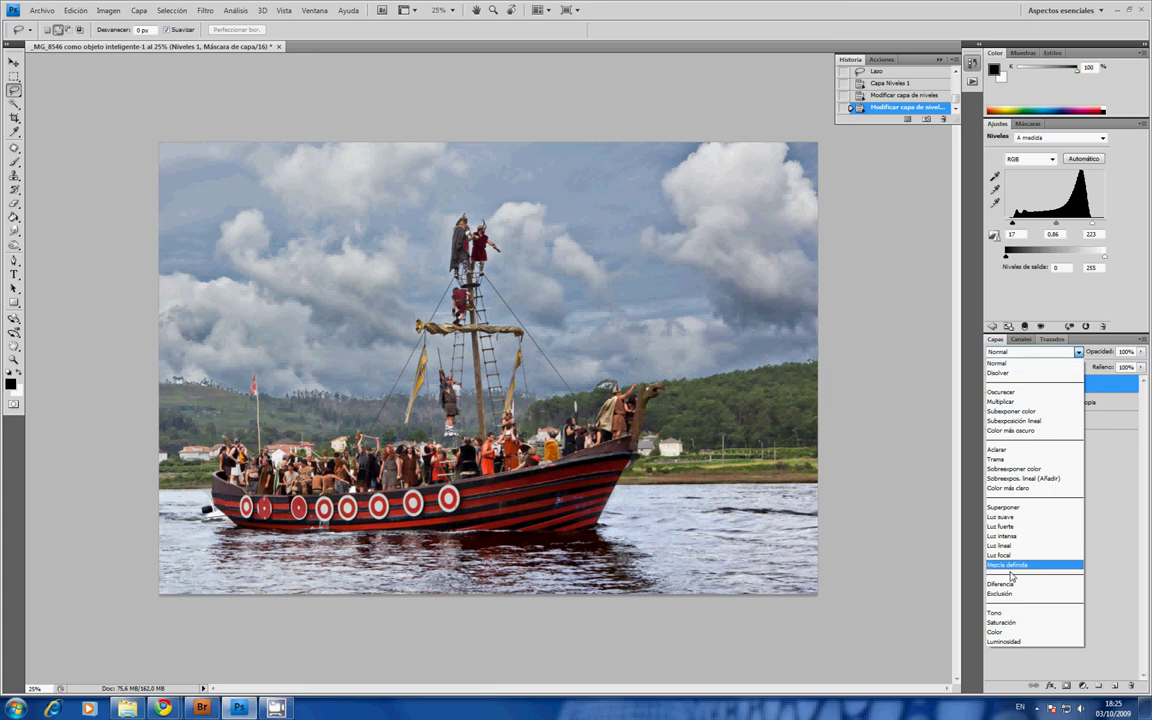
left_click(1025, 643)
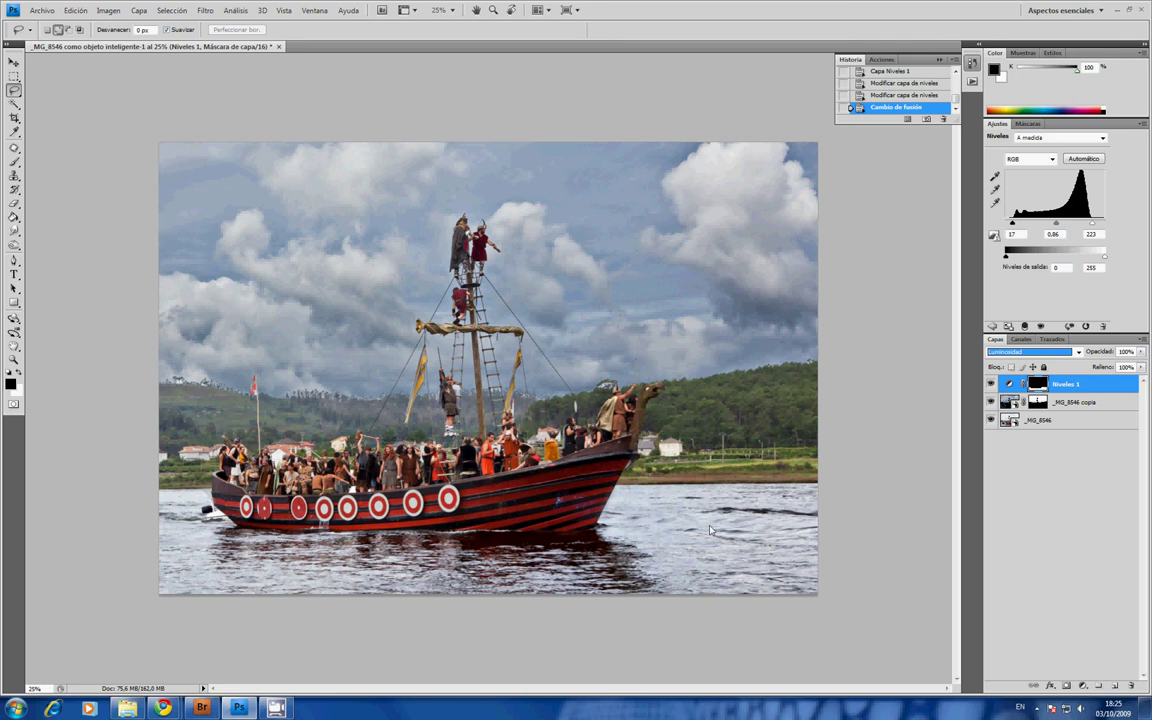
left_click(715, 455)
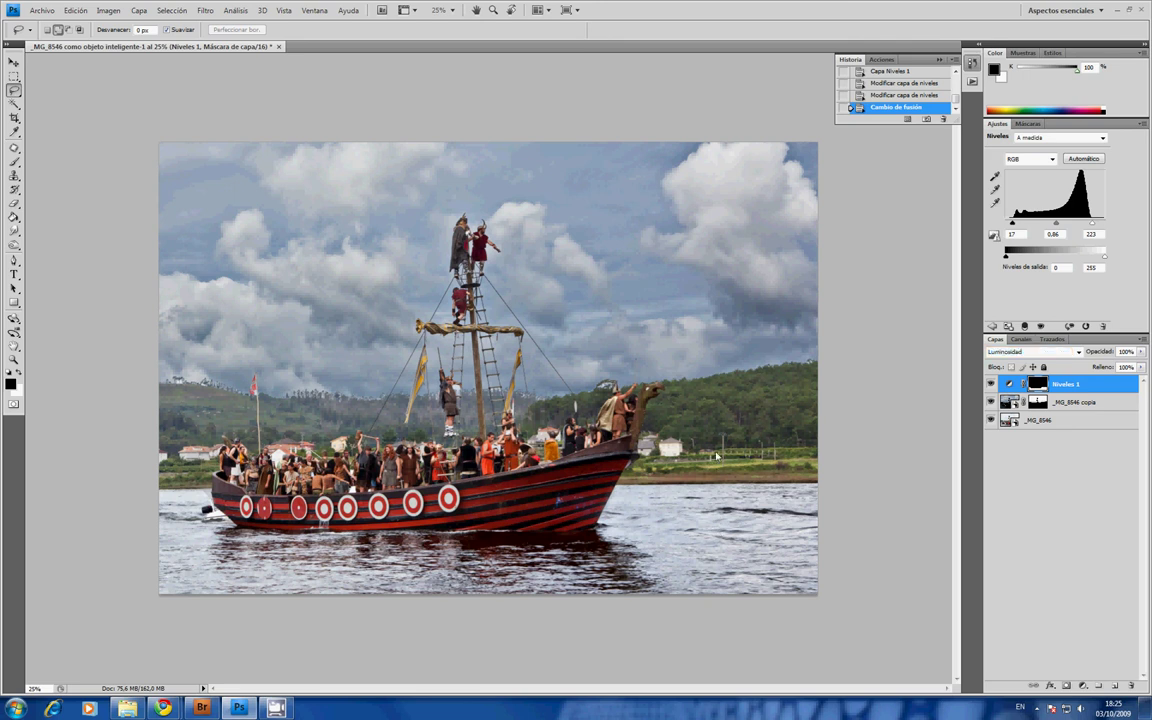